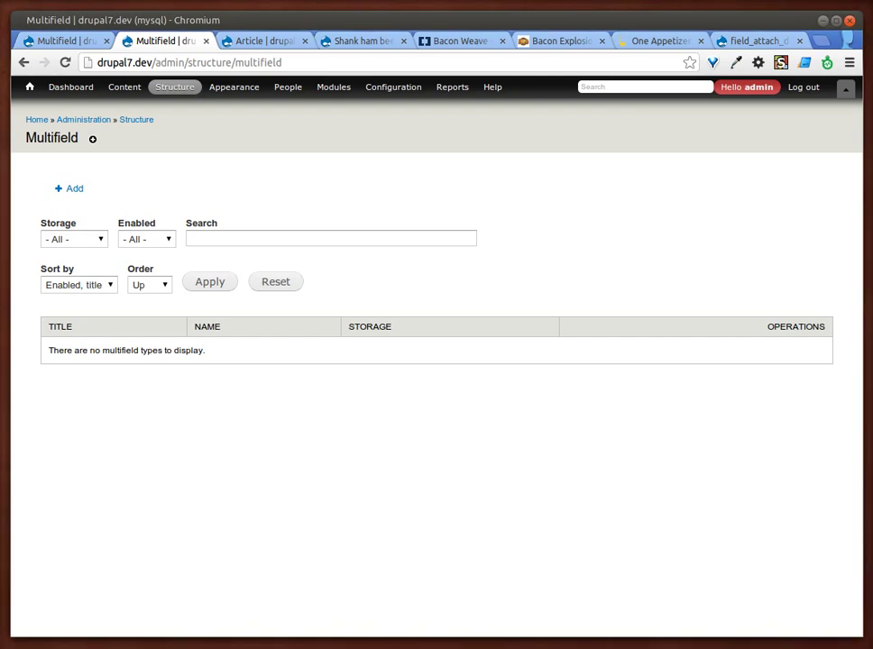
- View the drupal.org Multifield project page with its description and limitations
left_click(54, 41)
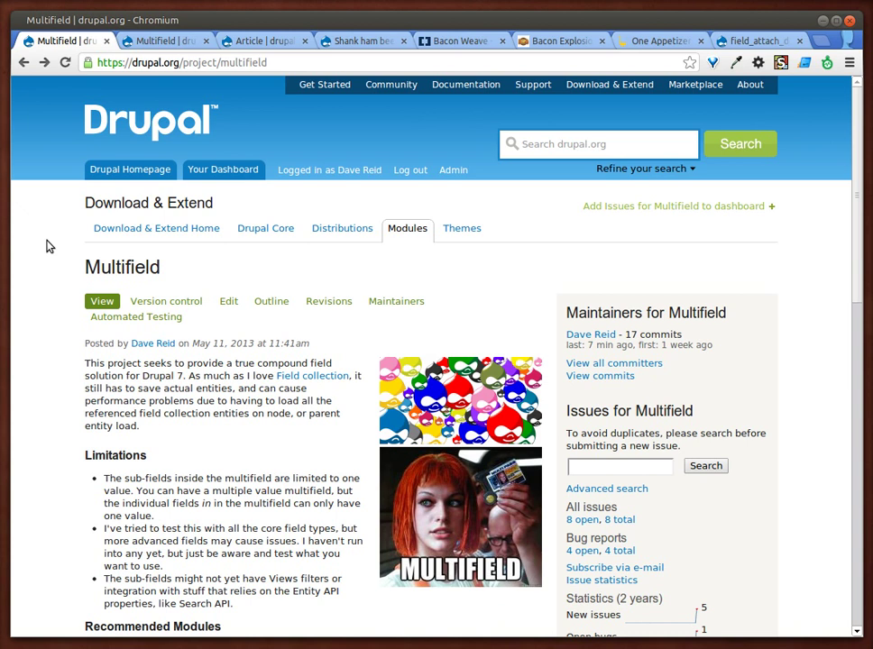
- Add a multifield type labelled 'Callout' under Structure > Multifield and save it
left_click(162, 45)
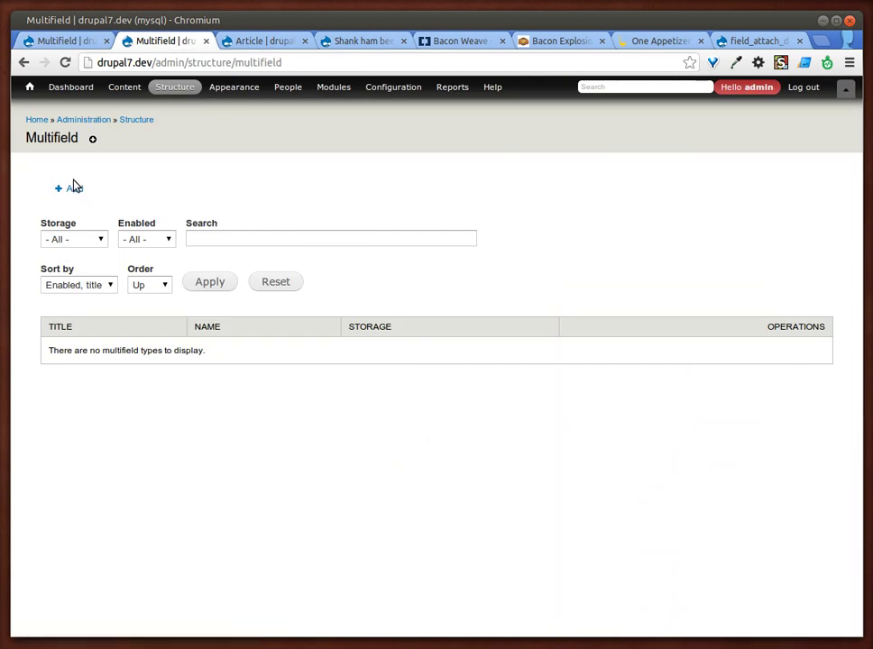
left_click(74, 190)
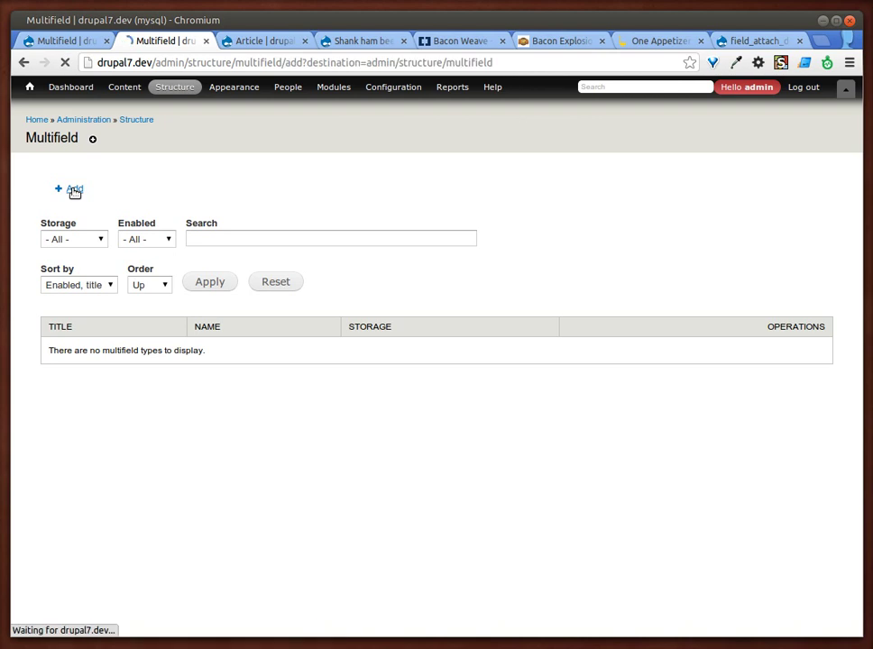
left_click(90, 196)
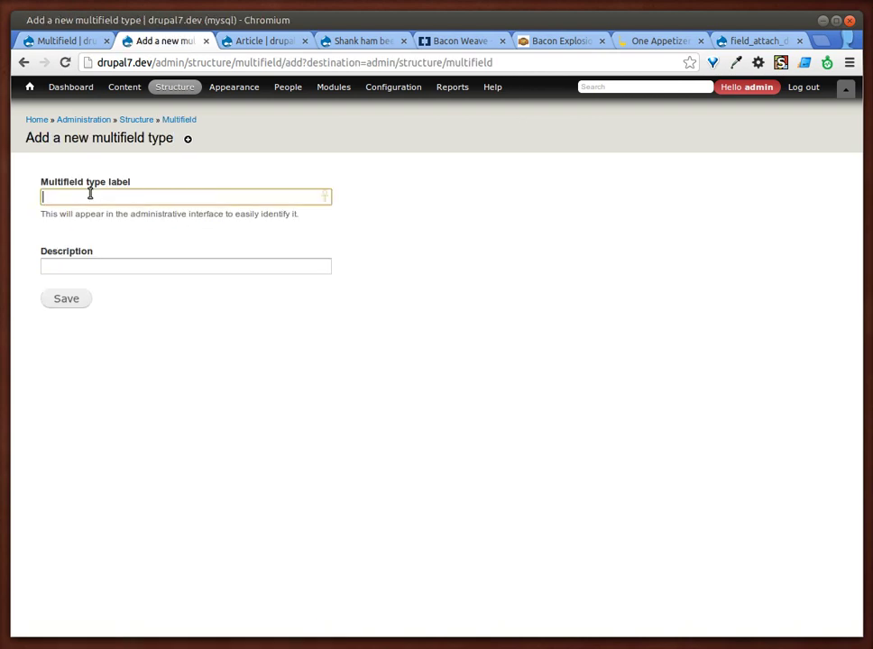
type("Callout")
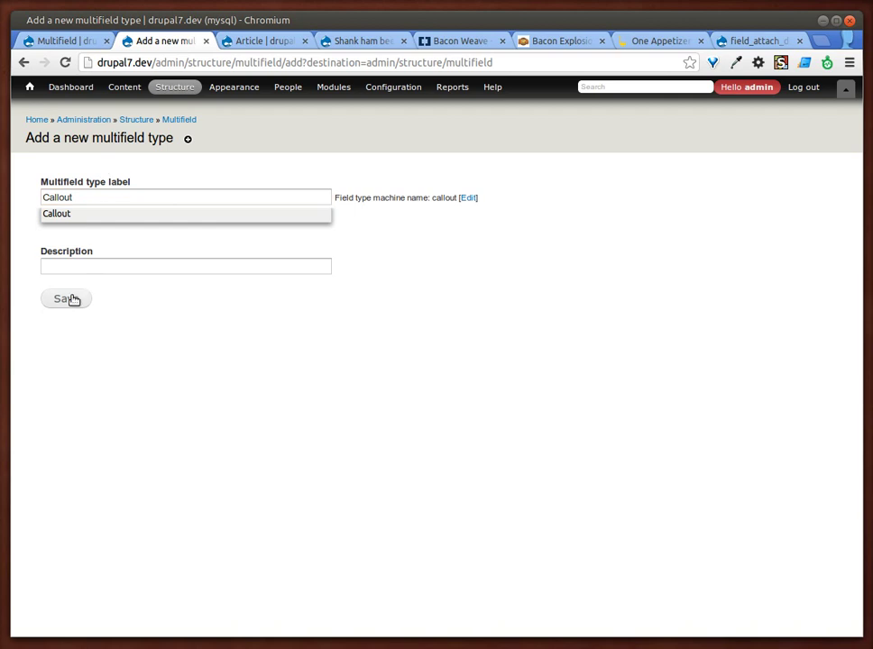
left_click(72, 300)
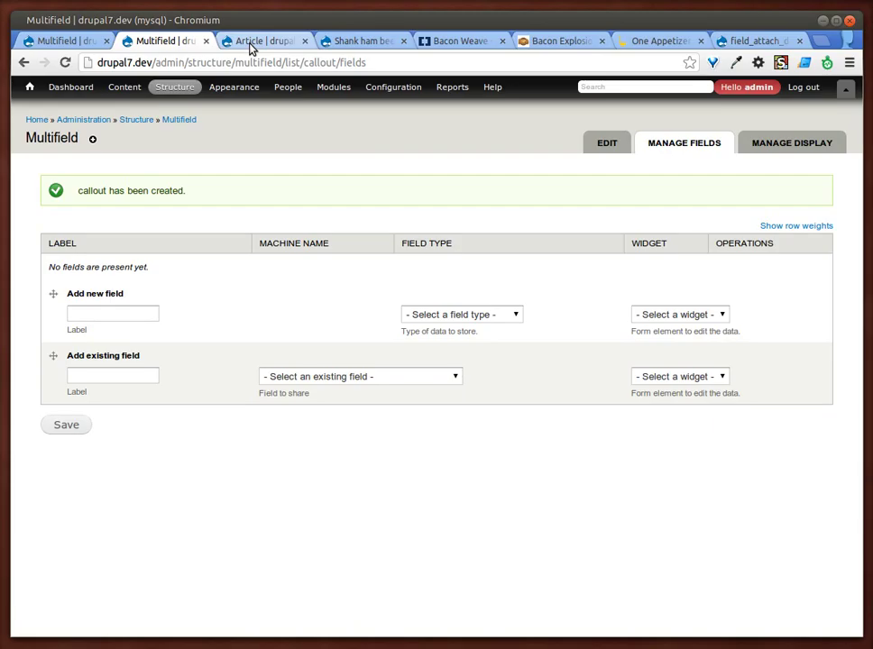
- Reuse the existing field_title text field in Callout and save its default settings
left_click(100, 320)
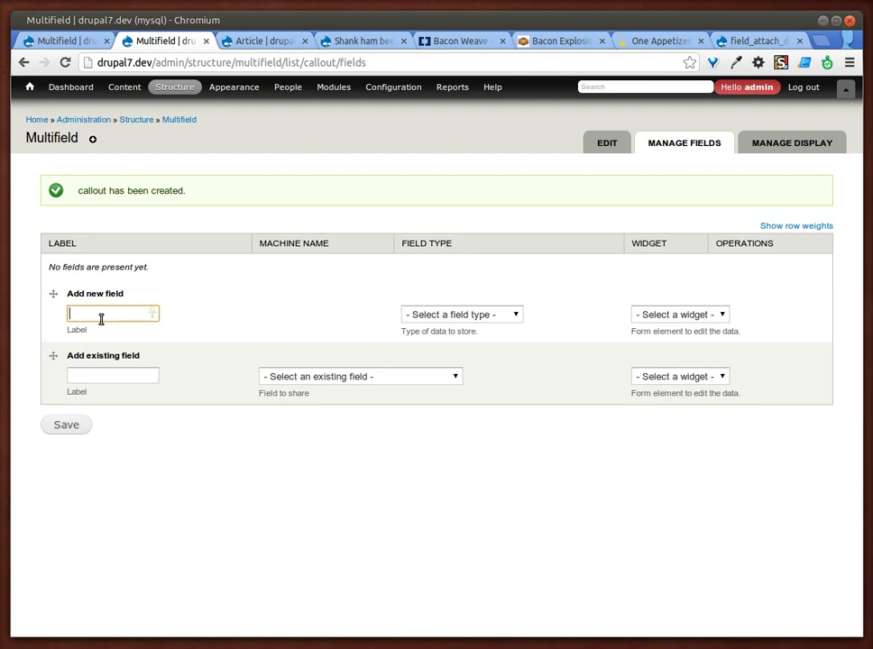
left_click(324, 379)
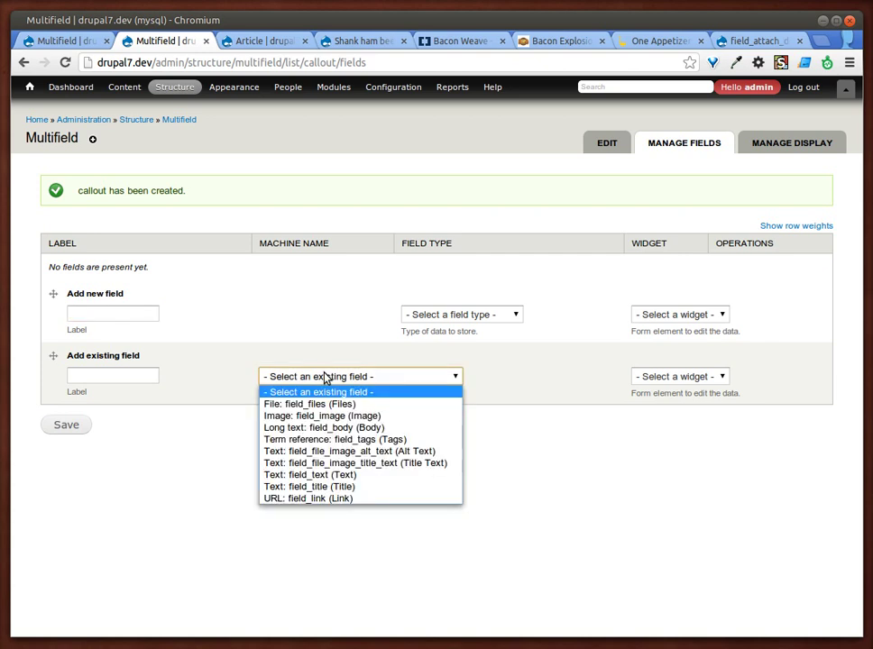
left_click(315, 487)
left_click(79, 425)
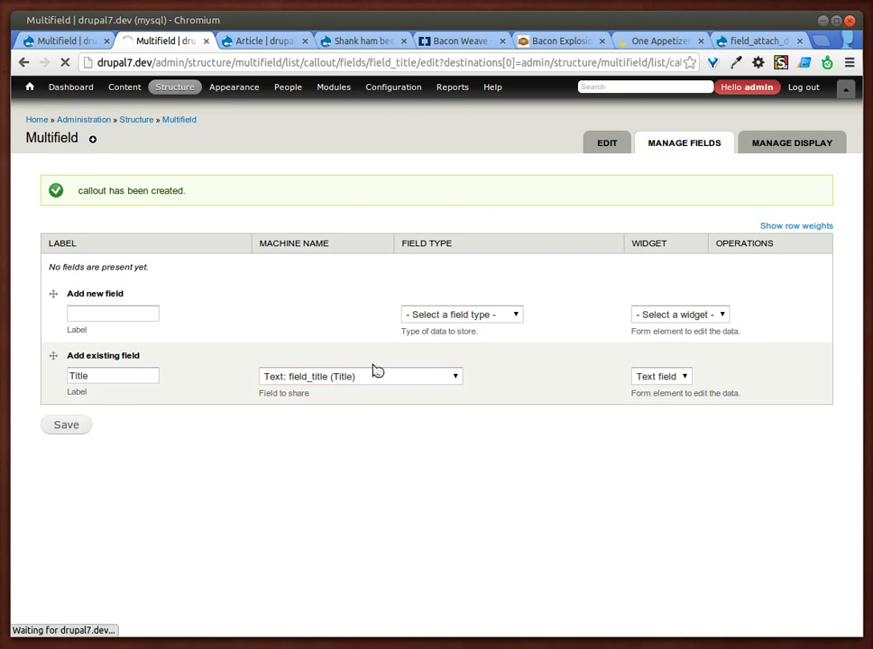
scroll(68, 464, "down", 2)
scroll(68, 463, "down", 5)
scroll(66, 461, "down", 3)
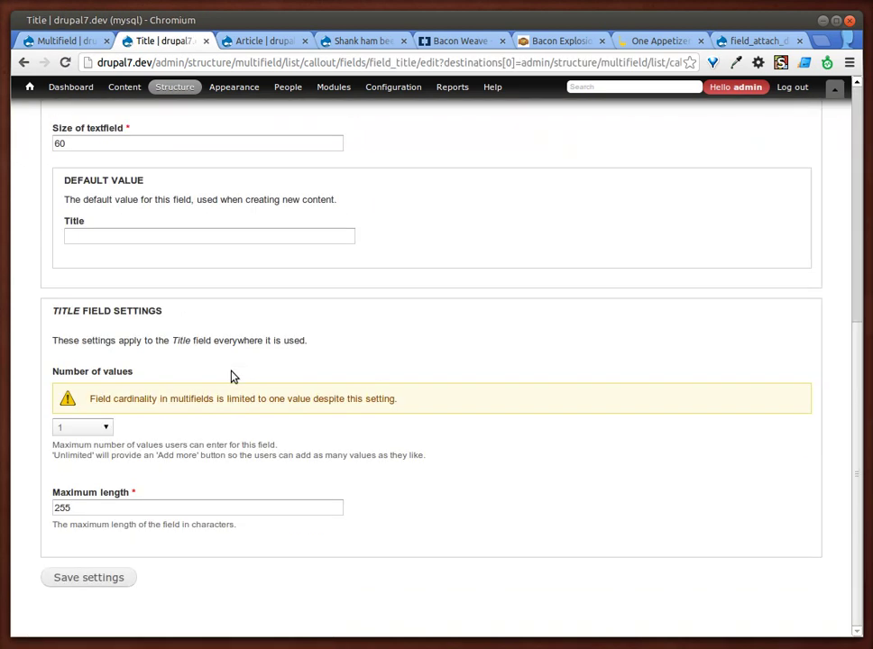
left_click_drag(398, 398, 88, 395)
left_click_drag(415, 406, 81, 394)
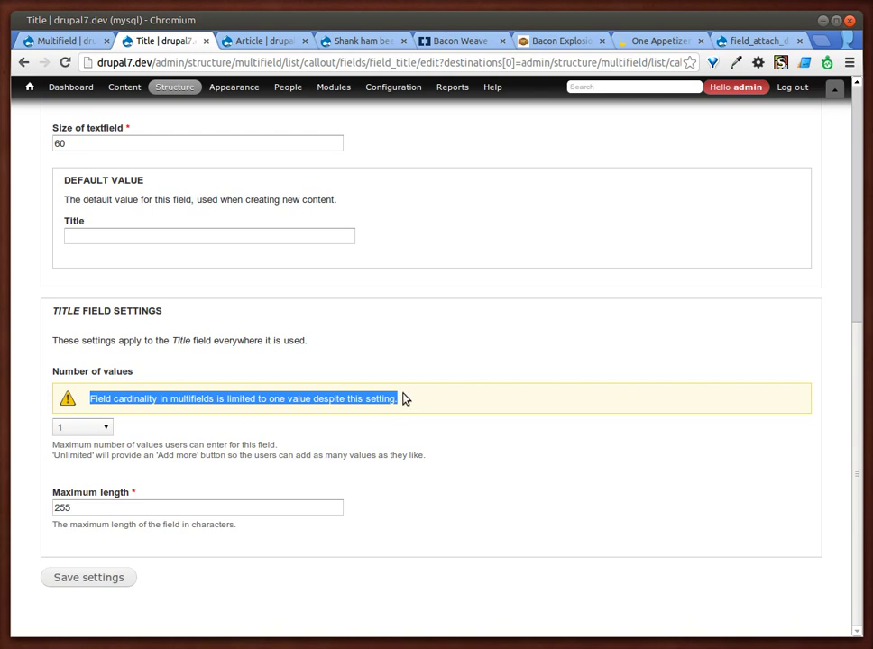
left_click(417, 405)
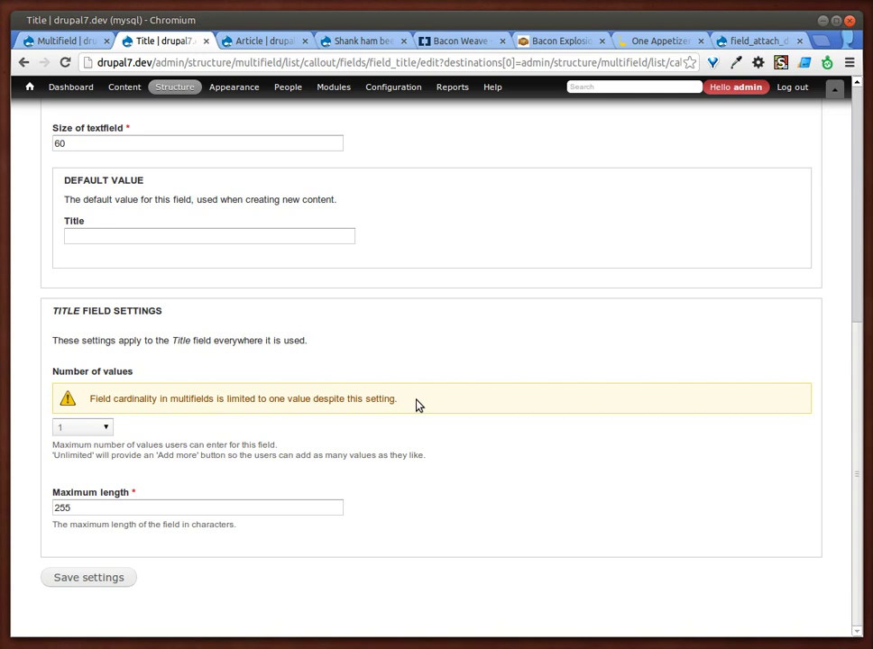
left_click(77, 574)
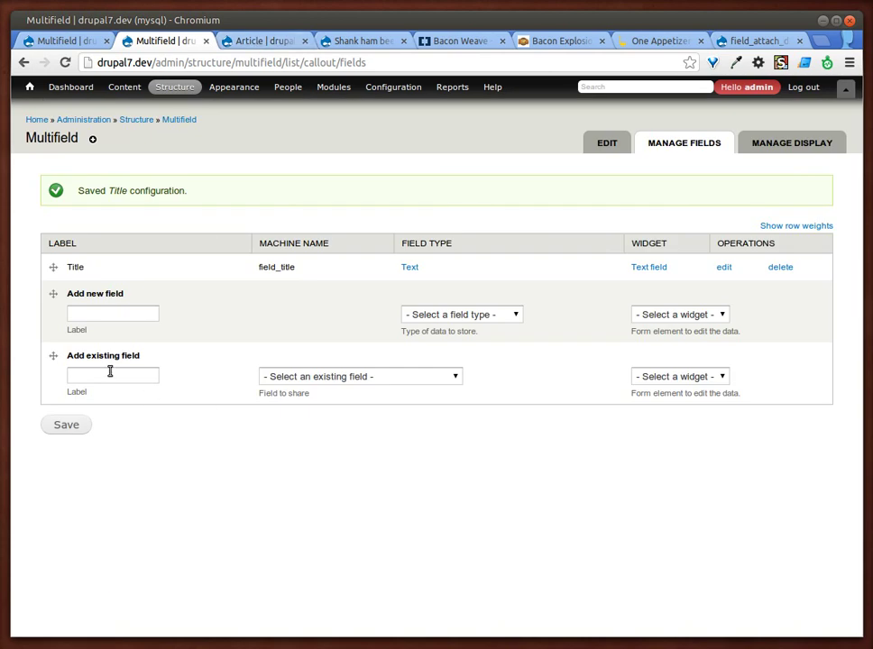
- Add the existing field_image Image field to Callout and save its settings
left_click(117, 373)
left_click(275, 377)
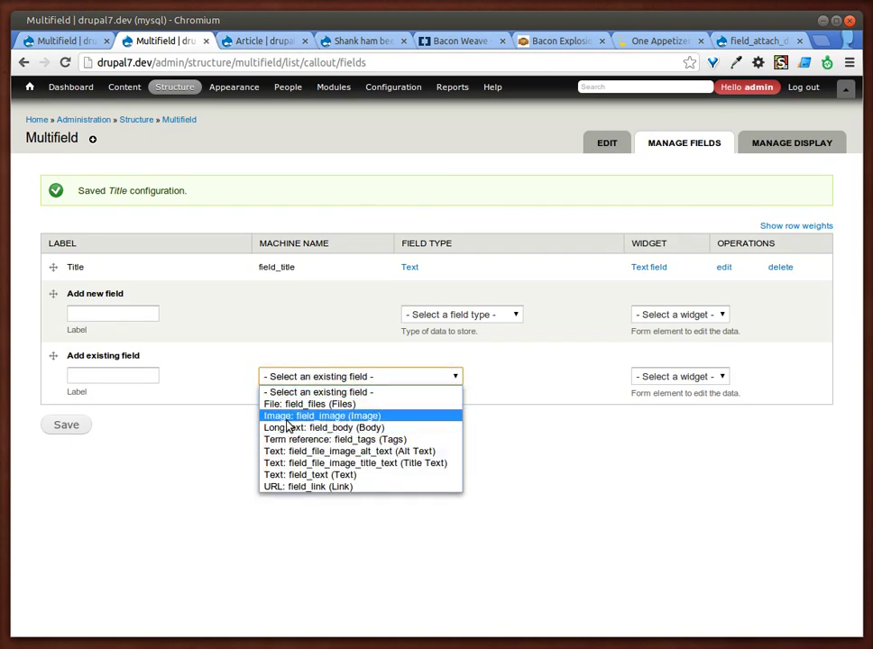
left_click(297, 417)
left_click(65, 425)
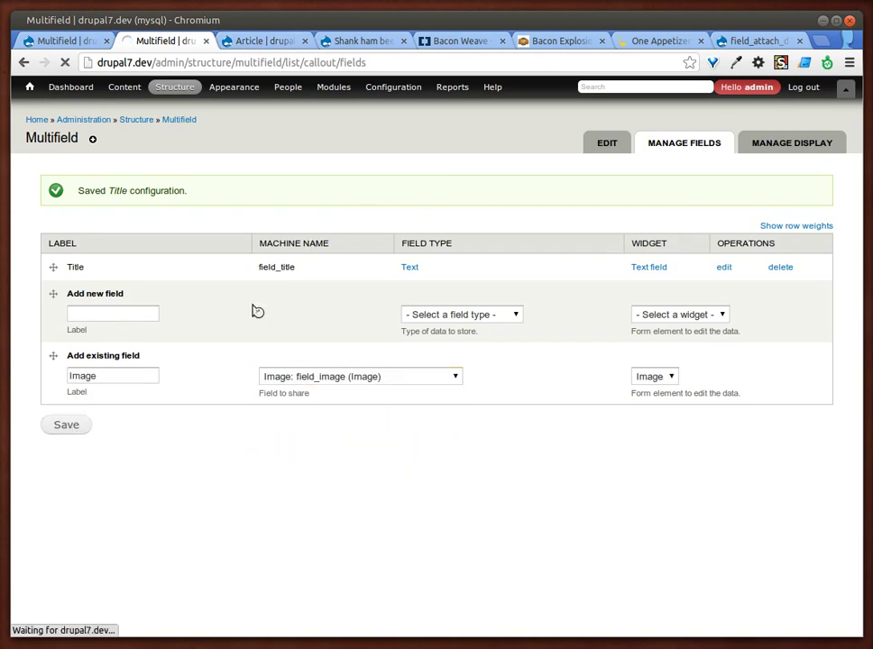
scroll(206, 393, "down", 5)
scroll(198, 404, "down", 10)
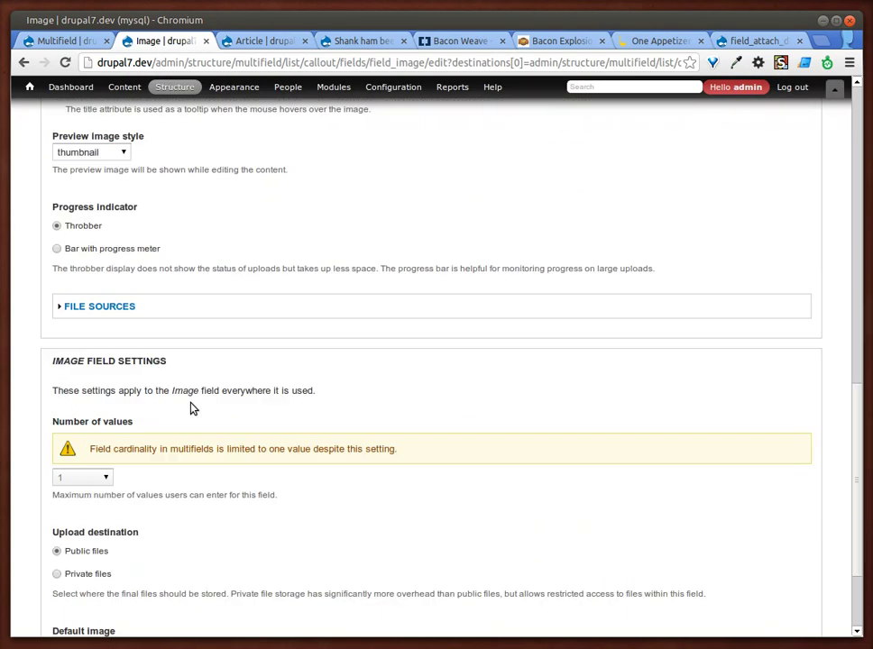
left_click(86, 577)
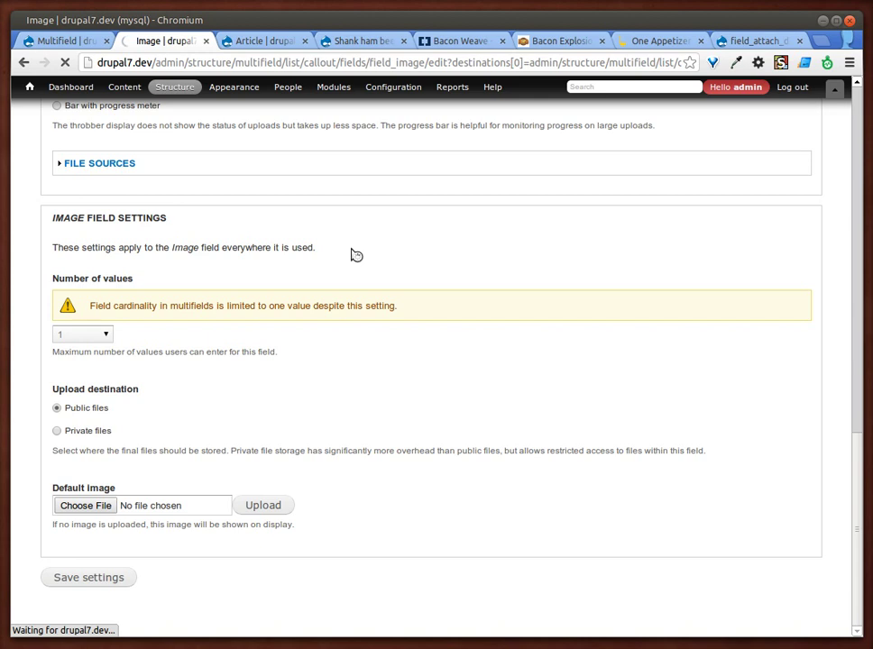
- Add the existing field_link URL field to Callout and save its settings
left_click(343, 403)
left_click(297, 501)
left_click(67, 451)
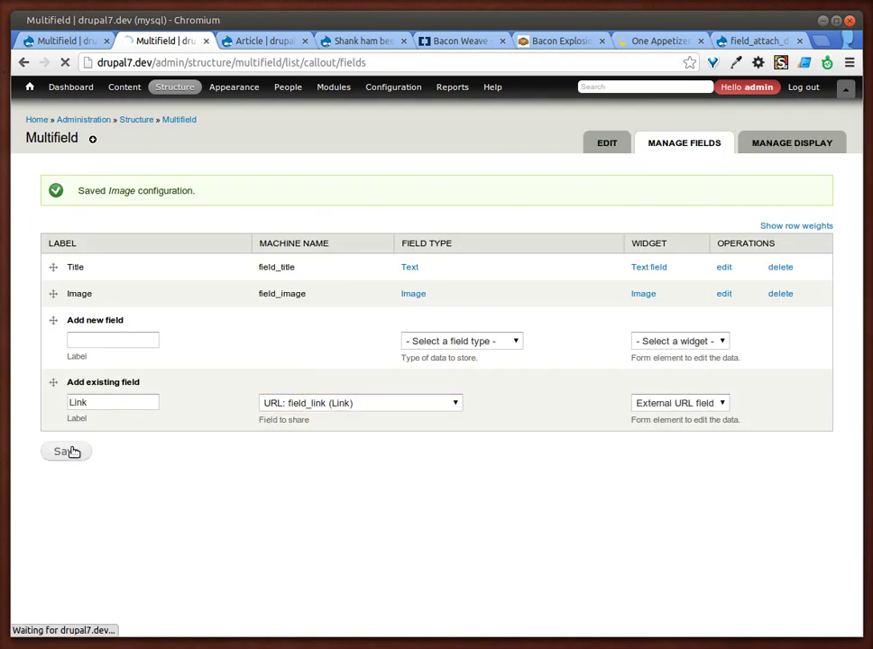
scroll(204, 410, "down", 4)
scroll(200, 444, "down", 3)
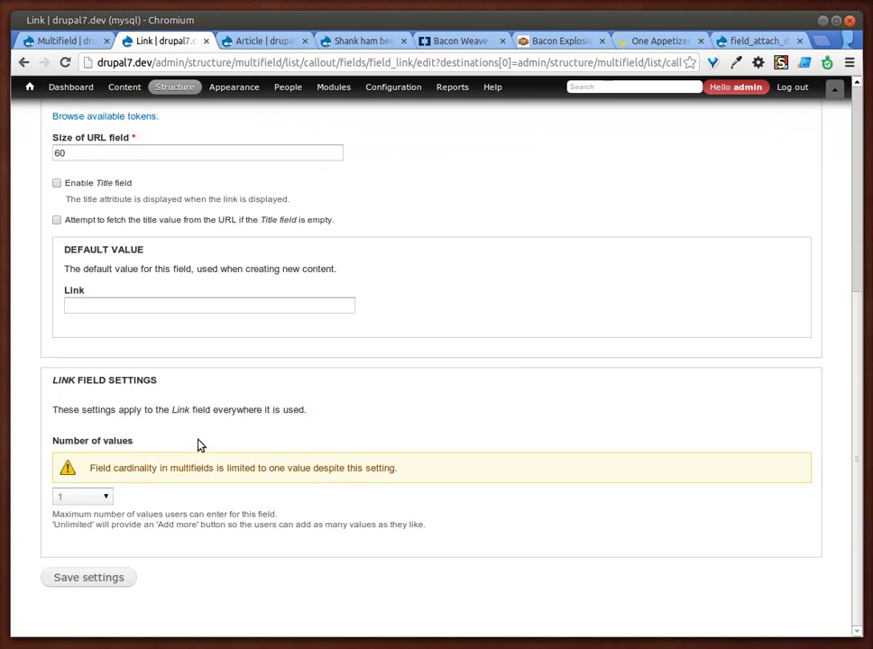
left_click(90, 578)
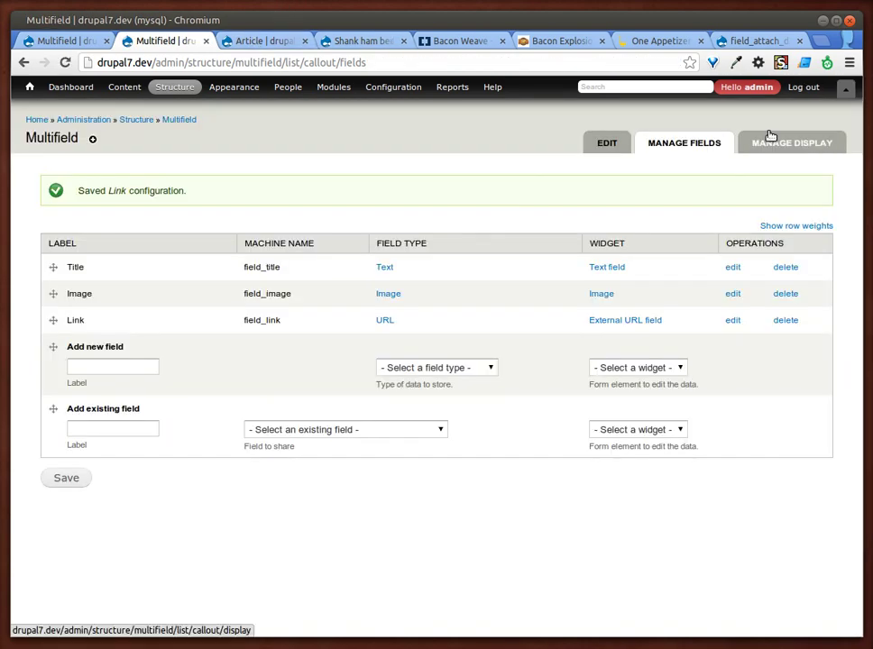
- Set the Title, Image and Link labels to <Hidden> in Callout's Manage Display
left_click(765, 145)
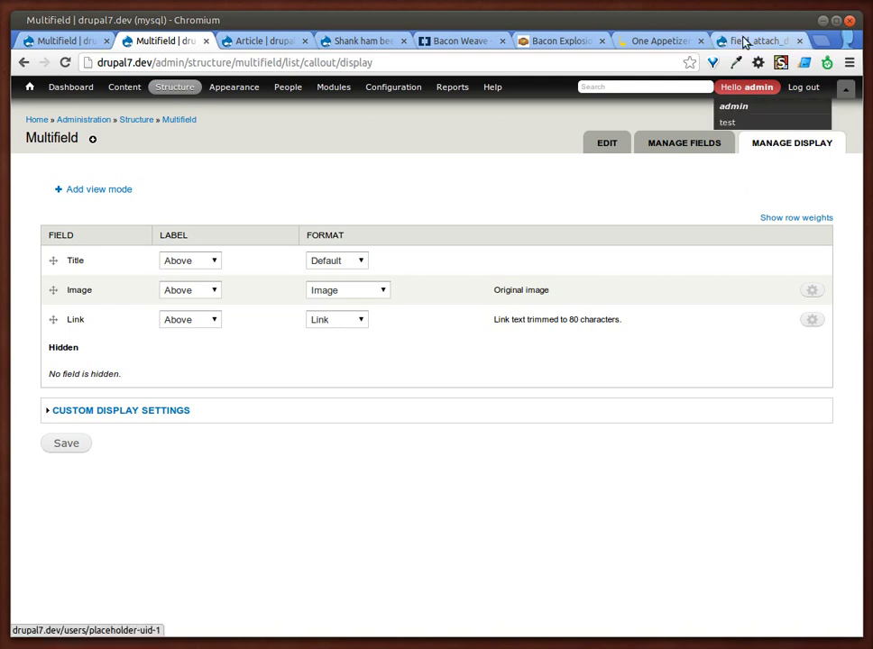
left_click(799, 40)
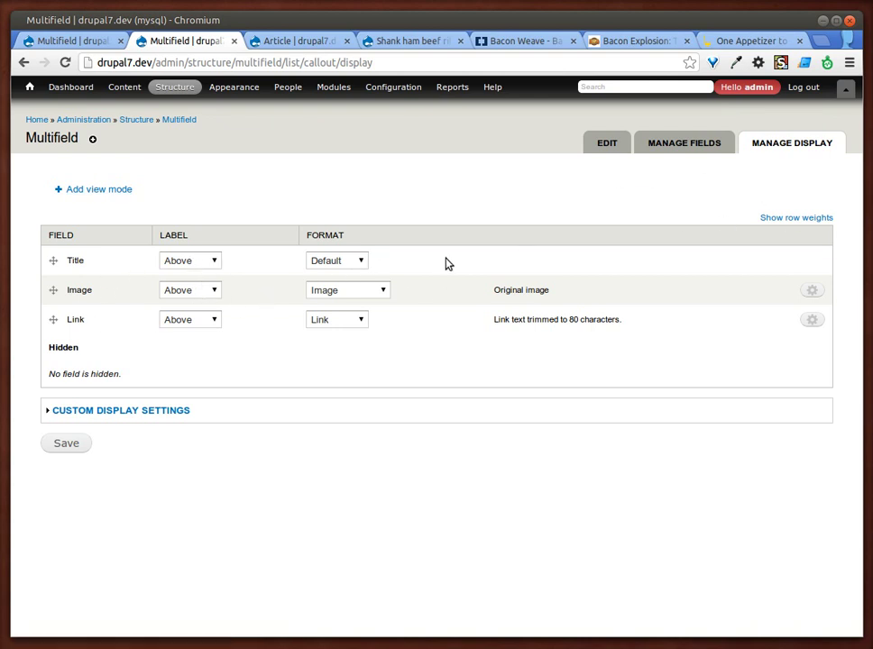
left_click(187, 266)
left_click(185, 300)
left_click(185, 329)
left_click(185, 359)
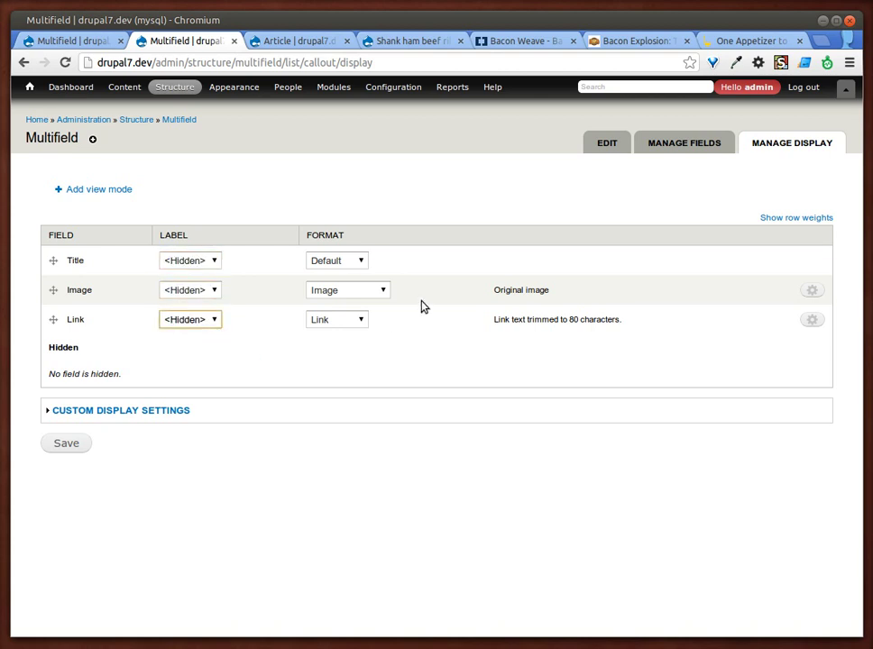
- Give the Callout image the medium image style and save the display
left_click(812, 292)
left_click(351, 330)
left_click(357, 364)
left_click(359, 396)
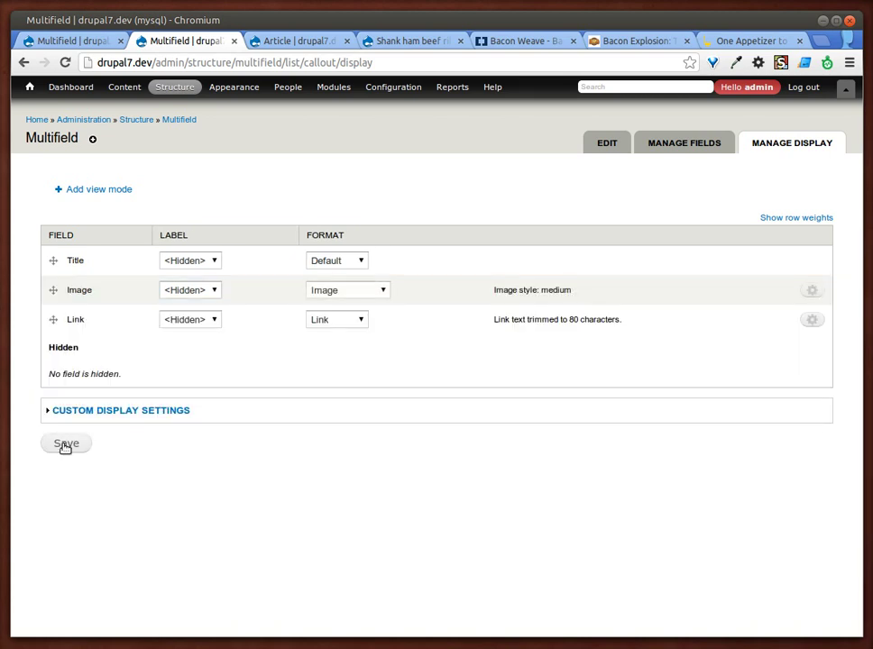
left_click(65, 443)
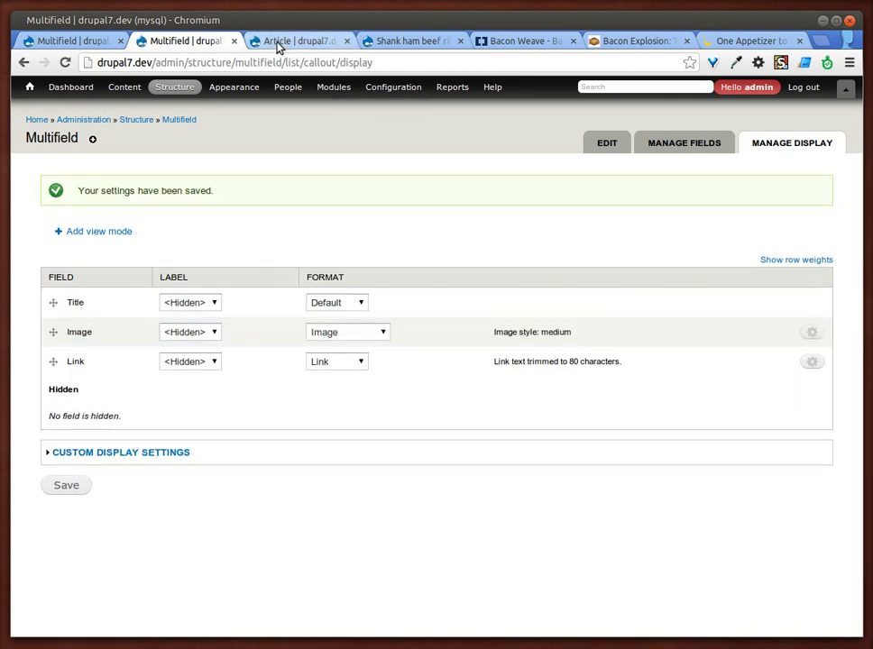
- Add an 'Interesting things' field of type Callout with the default widget to Article
left_click(672, 142)
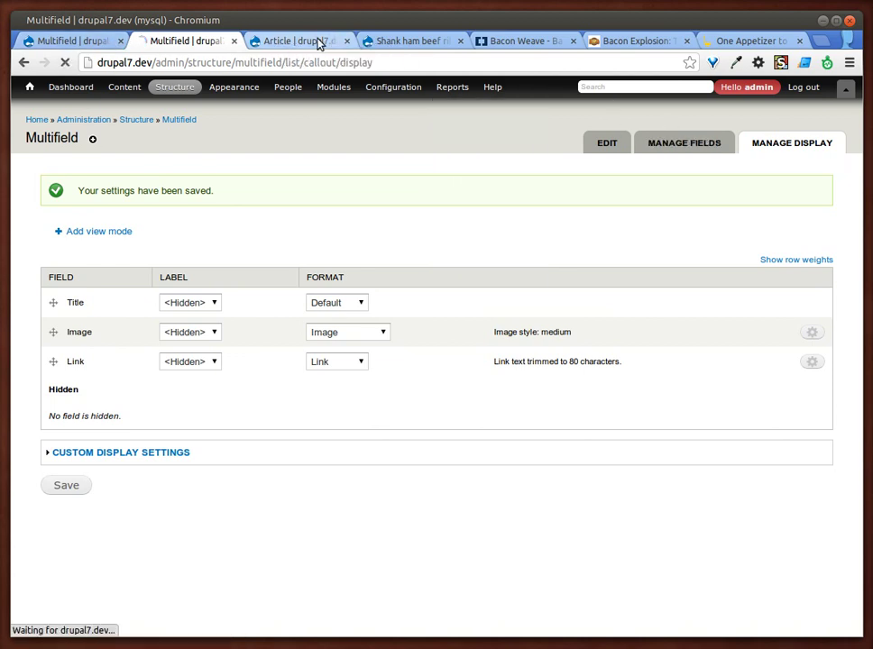
left_click(314, 42)
key("F5")
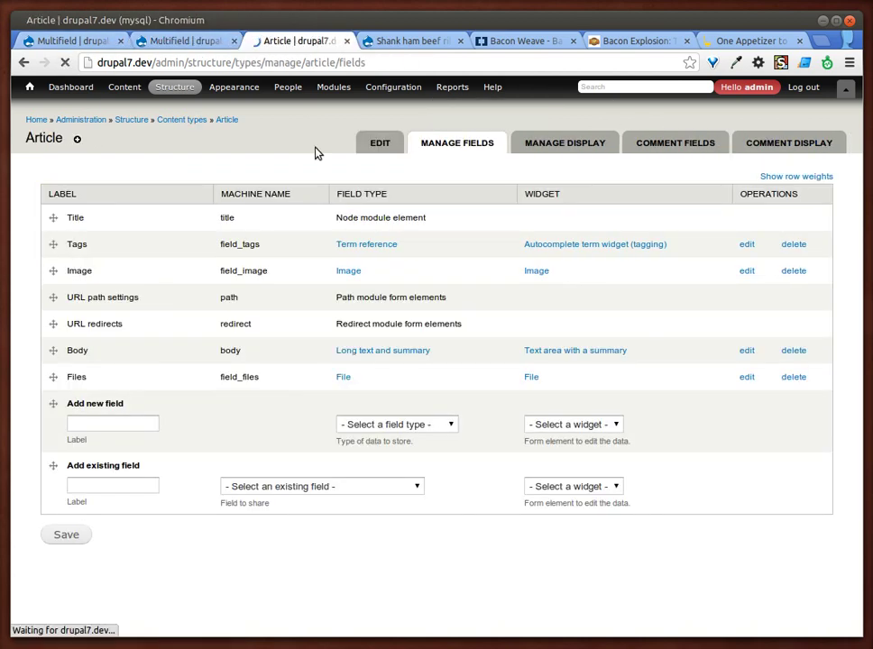
left_click(389, 427)
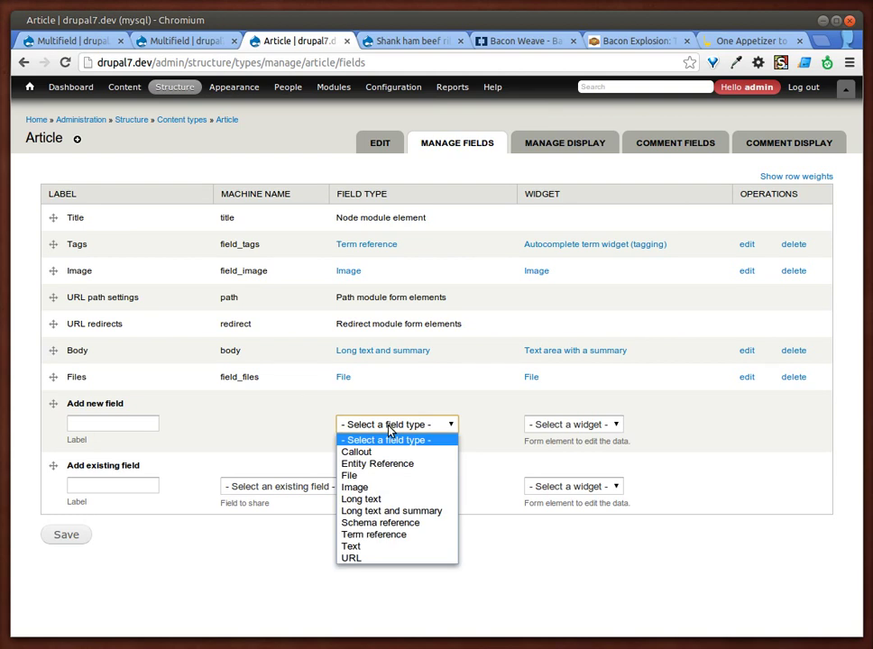
left_click(356, 452)
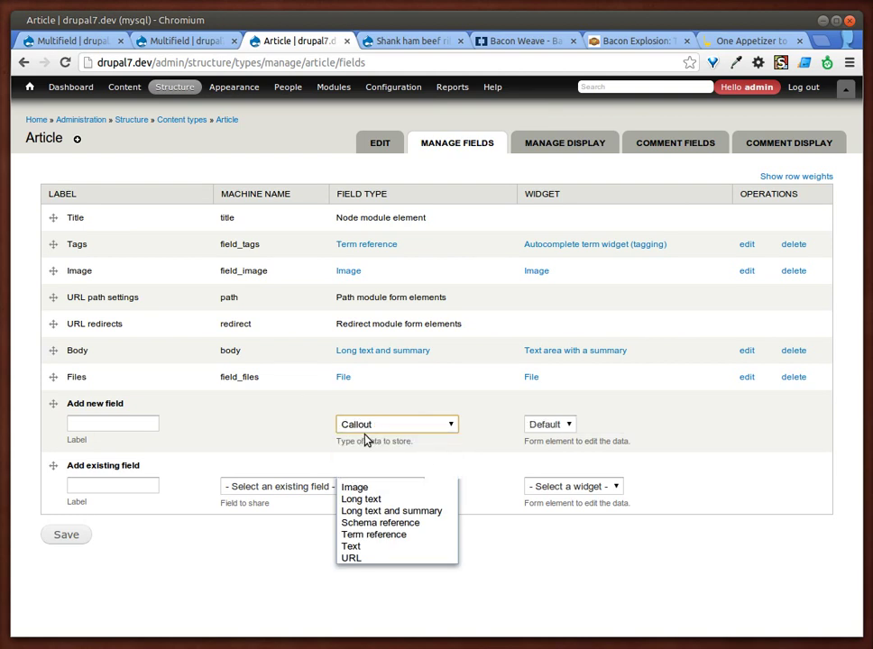
left_click(89, 422)
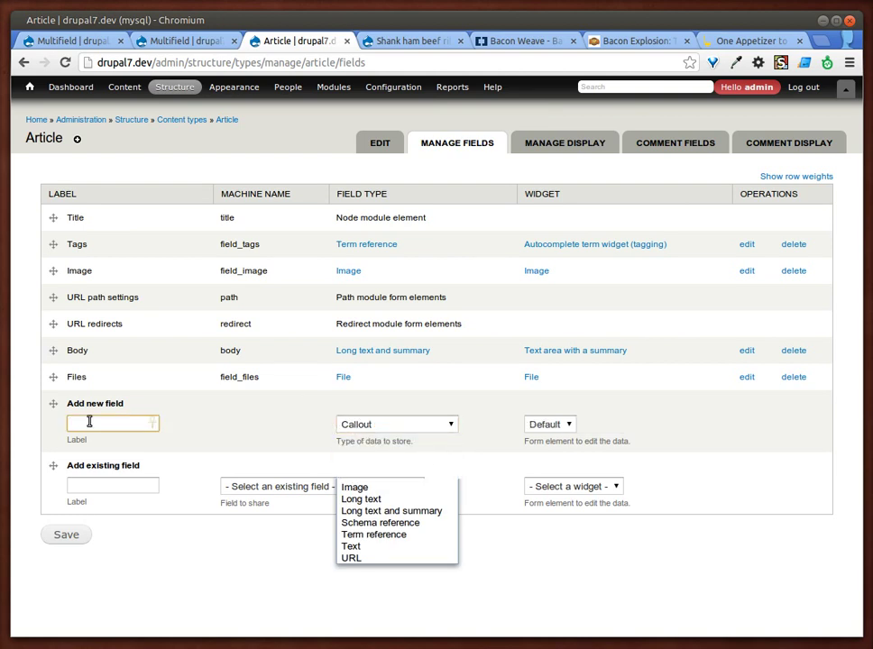
type("Interesting thing")
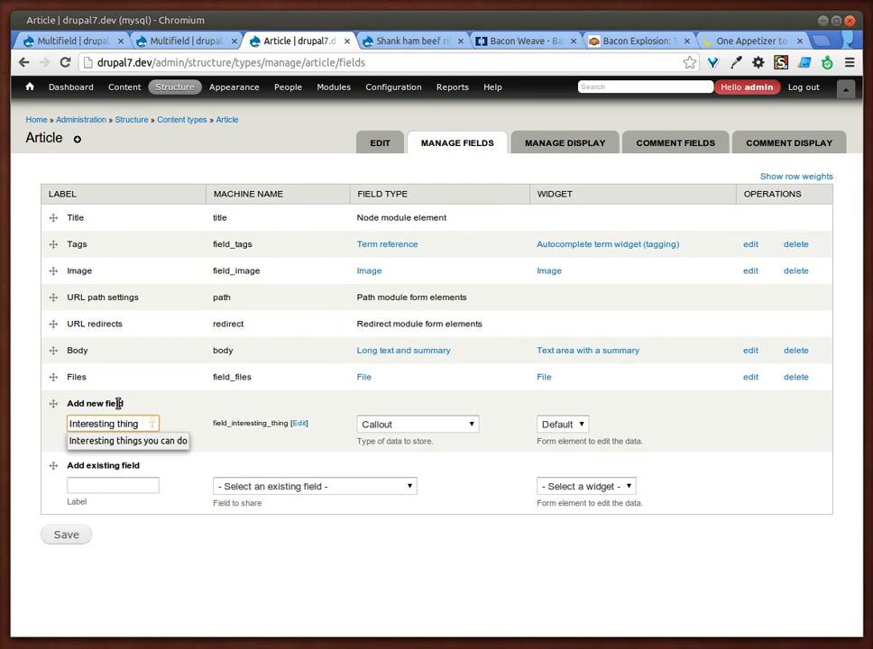
type("s")
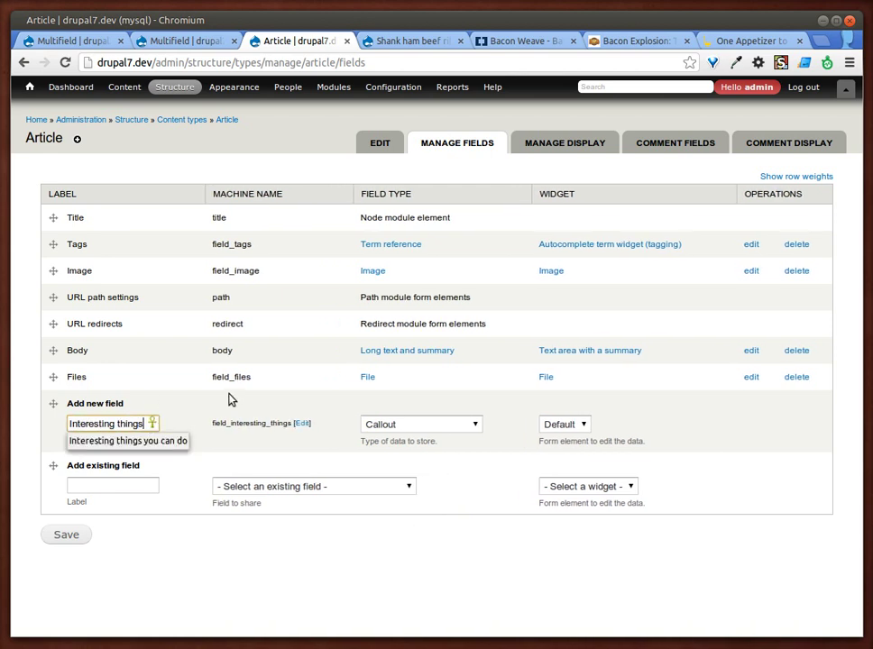
left_click(429, 426)
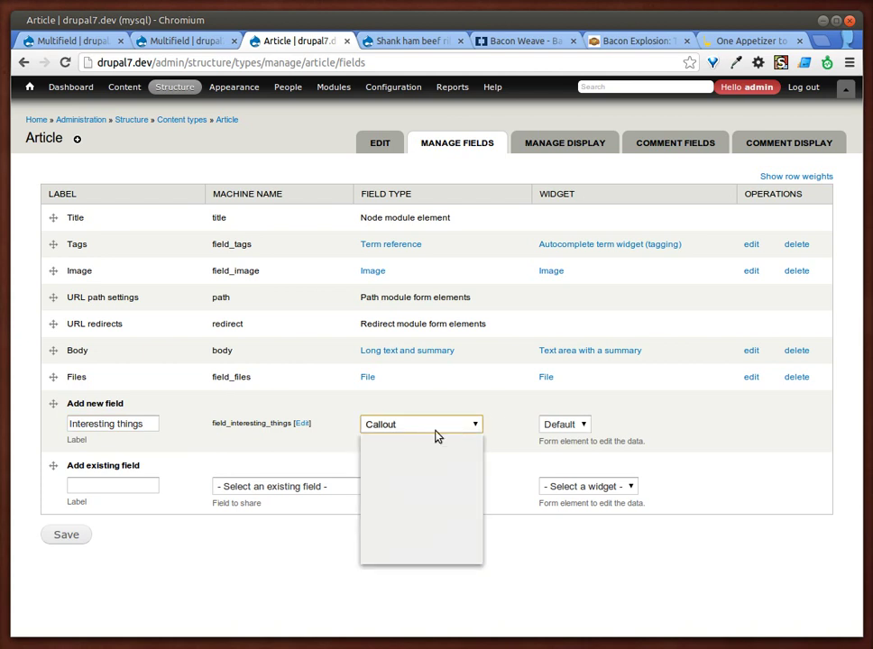
left_click(568, 424)
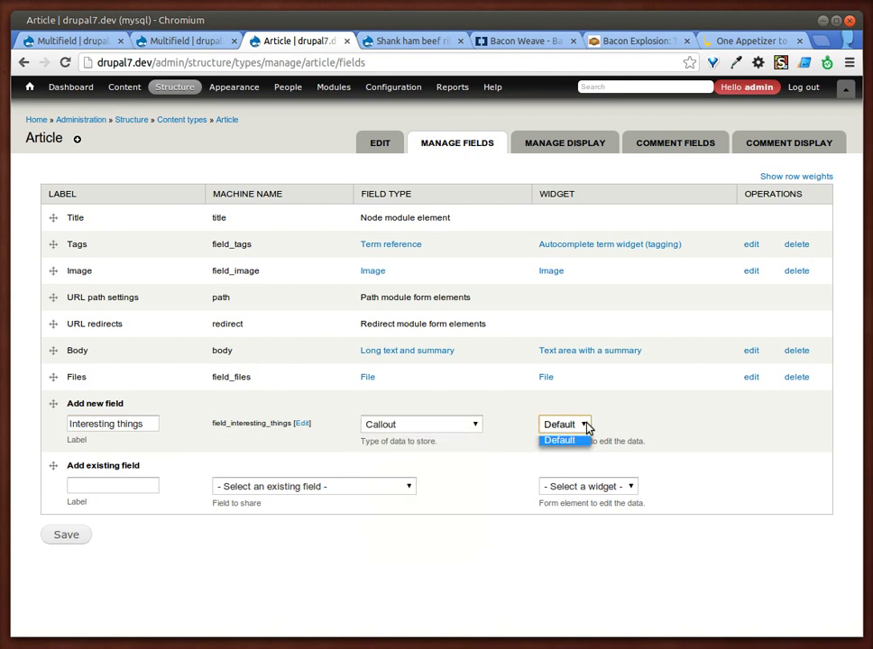
left_click(66, 535)
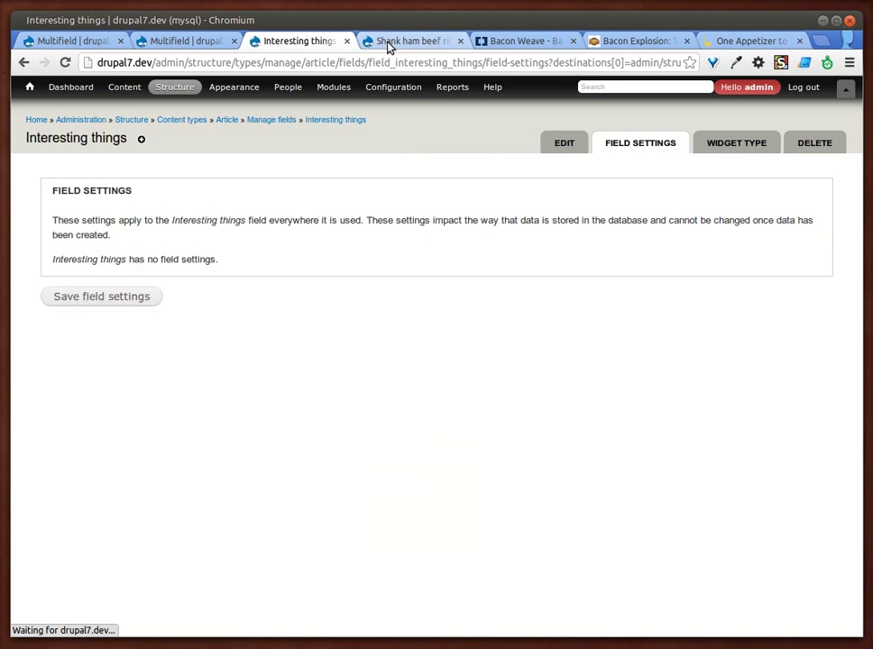
- Set Interesting things' Number of values to Unlimited and save its settings
left_click(105, 298)
scroll(165, 253, "down", 3)
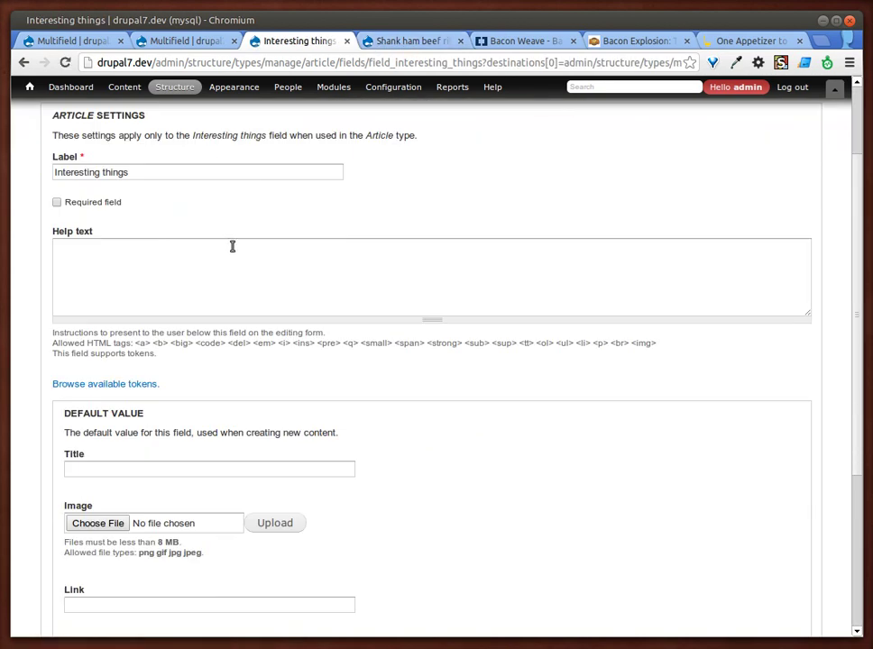
scroll(180, 337, "down", 5)
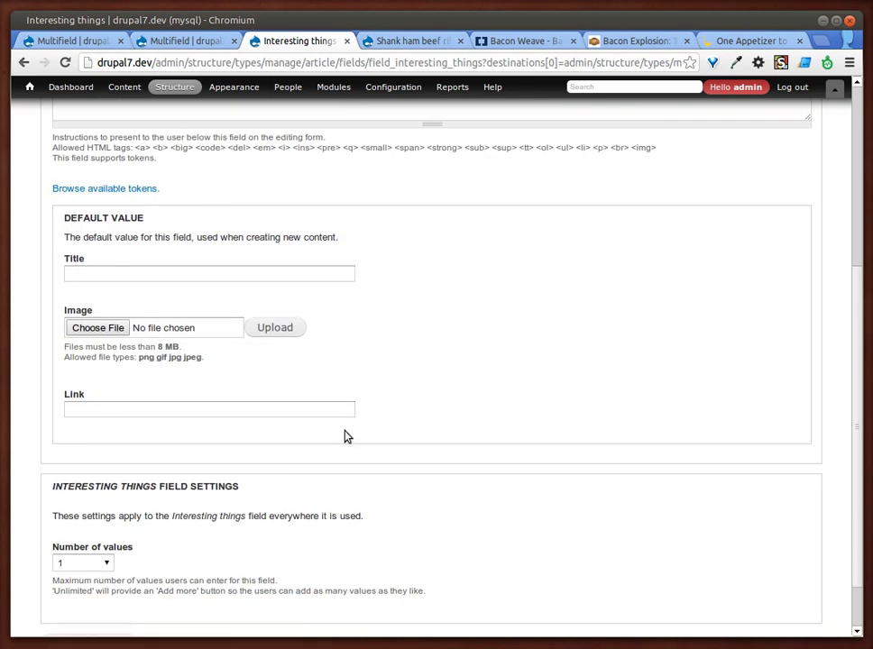
scroll(345, 435, "down", 2)
left_click(88, 497)
left_click(90, 512)
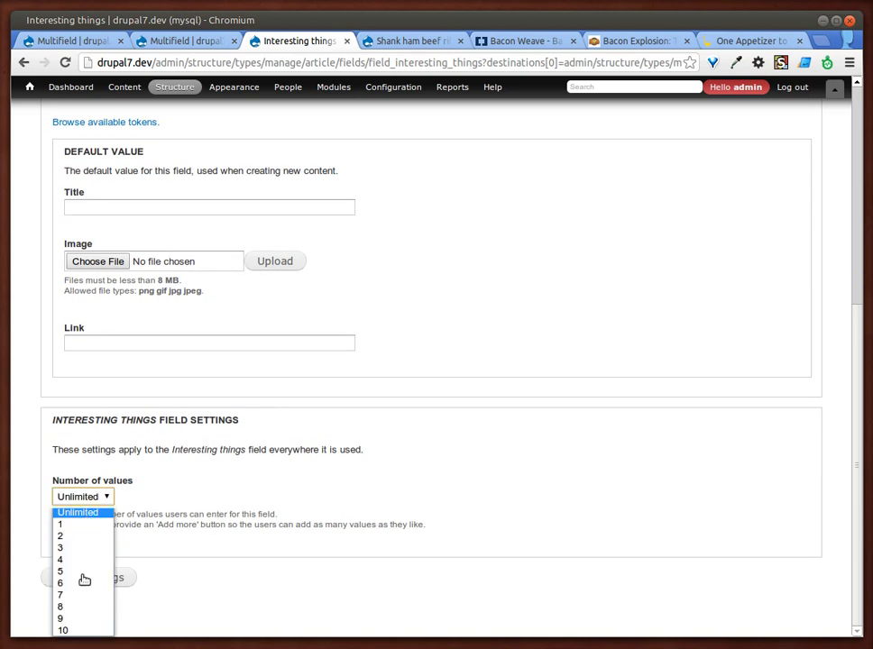
left_click(84, 579)
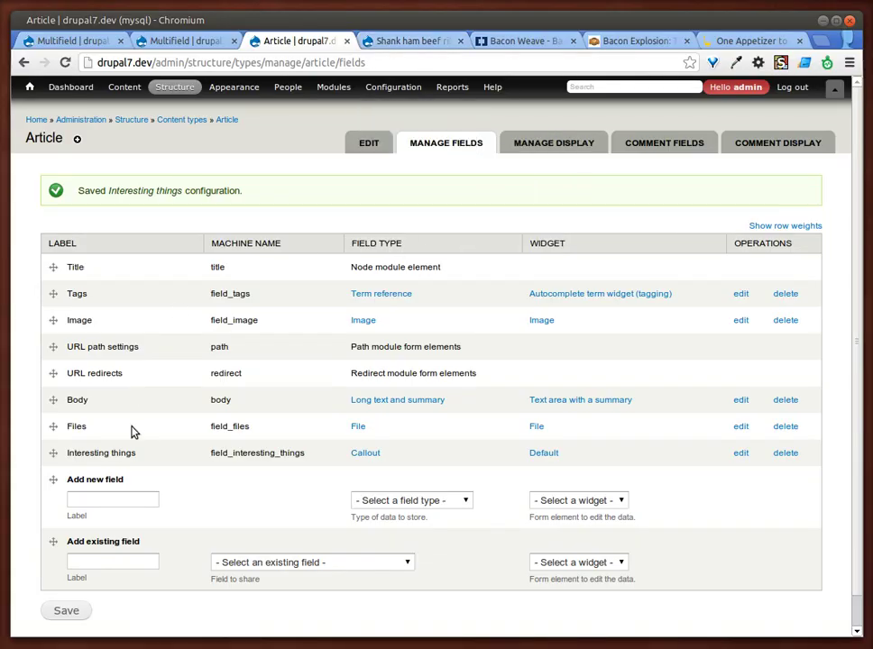
- Move Interesting things out of Hidden in Article's Full content display
left_click(561, 146)
mouse_move(288, 87)
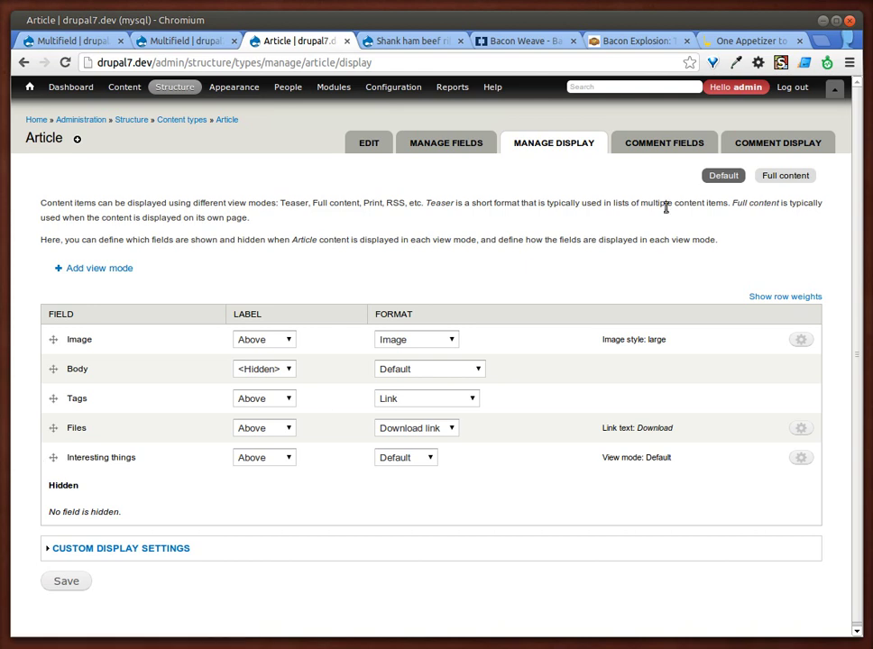
left_click(790, 175)
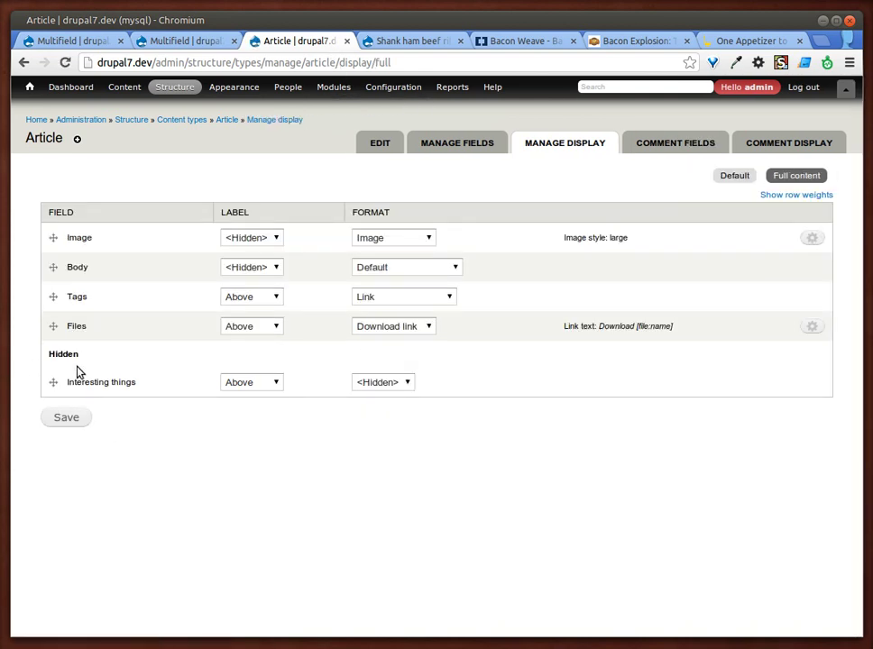
left_click_drag(53, 382, 54, 352)
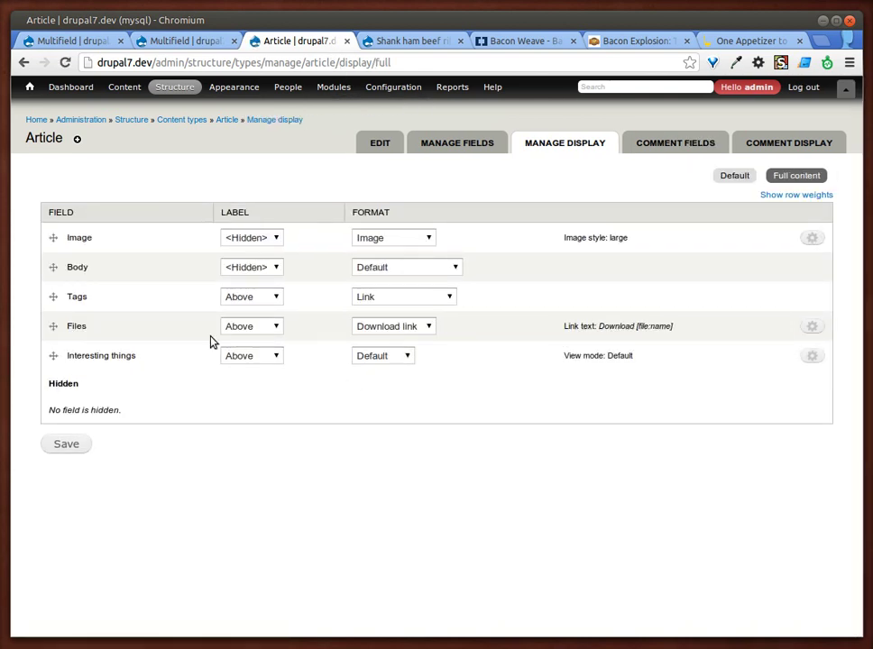
left_click(403, 358)
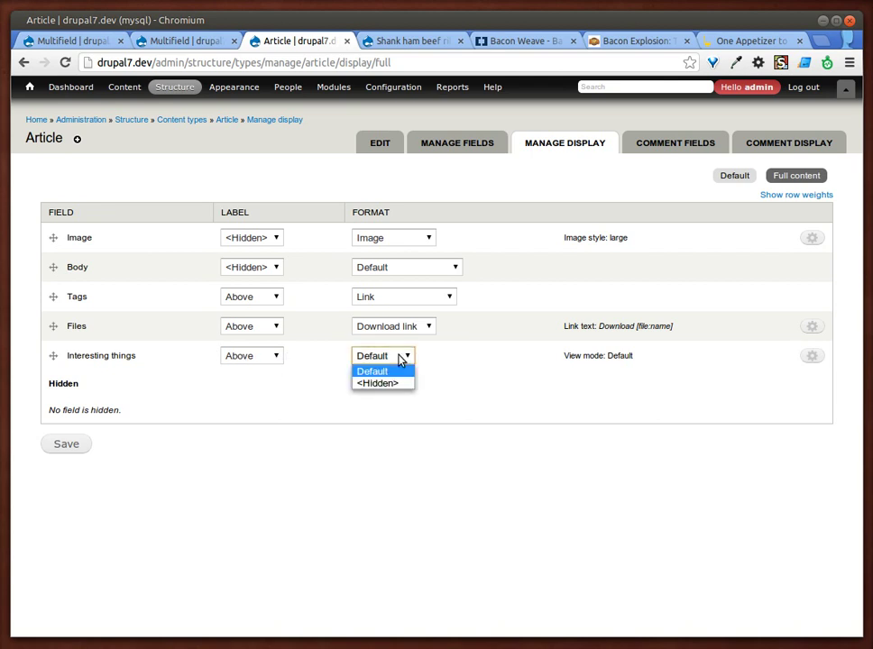
left_click(809, 355)
left_click(372, 394)
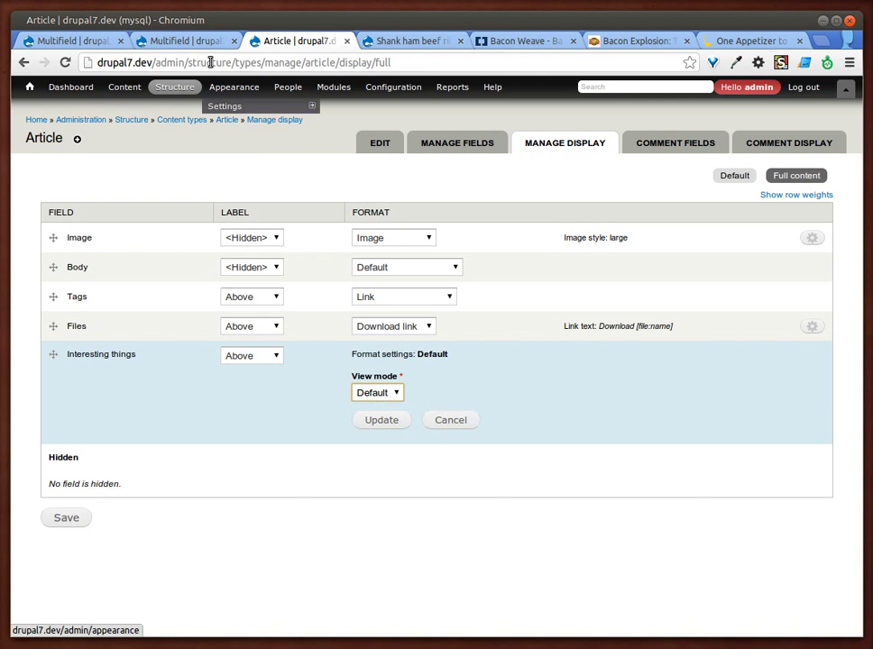
- Keep the Default view mode for Interesting things and save the Full content display
left_click(179, 40)
left_click(793, 146)
mouse_move(174, 86)
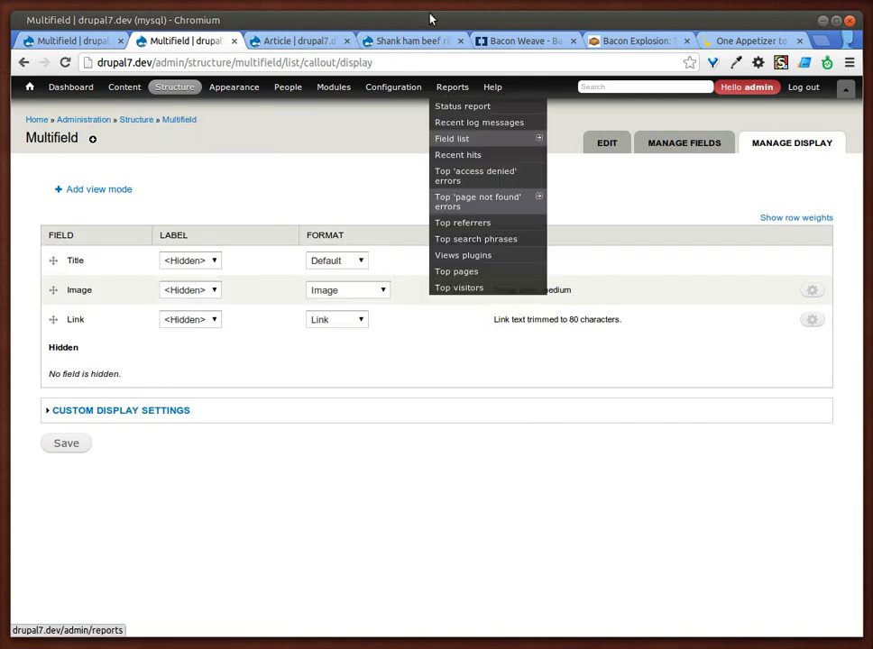
left_click(302, 40)
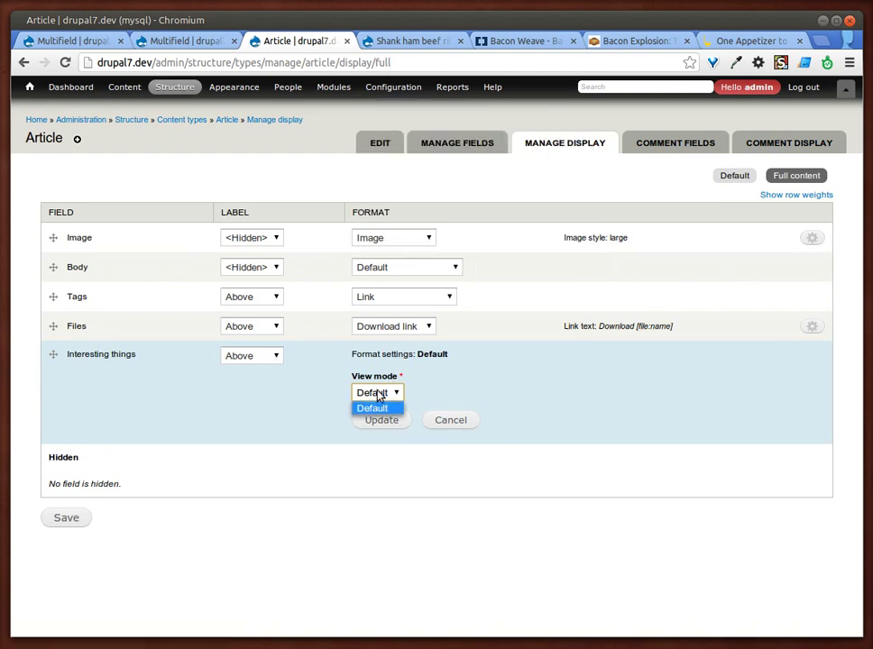
left_click(371, 407)
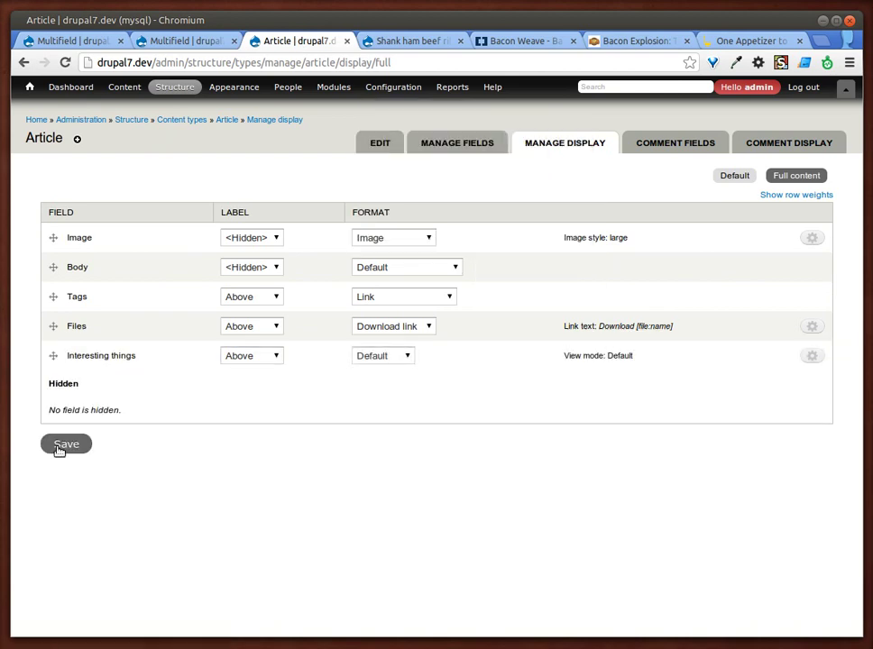
left_click(59, 446)
- Edit the Shank ham beef ribs jowl article and scroll to its empty Interesting things entry
left_click(402, 45)
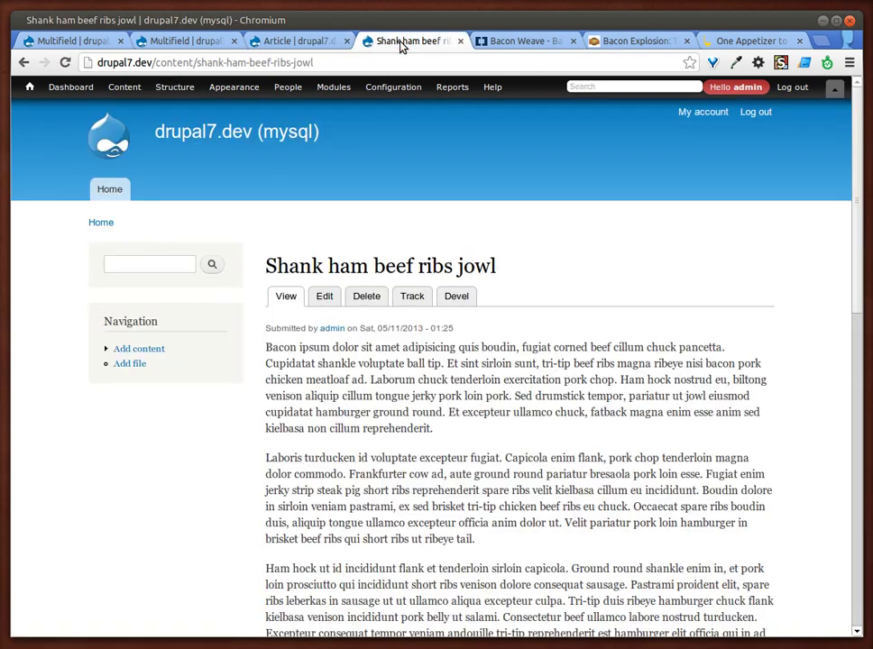
scroll(466, 257, "down", 2)
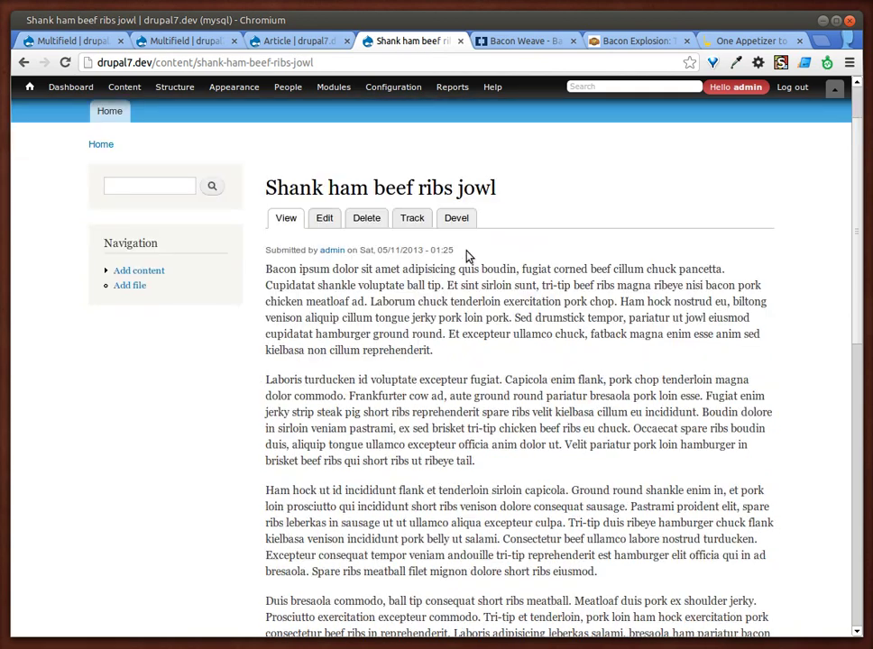
scroll(466, 257, "up", 2)
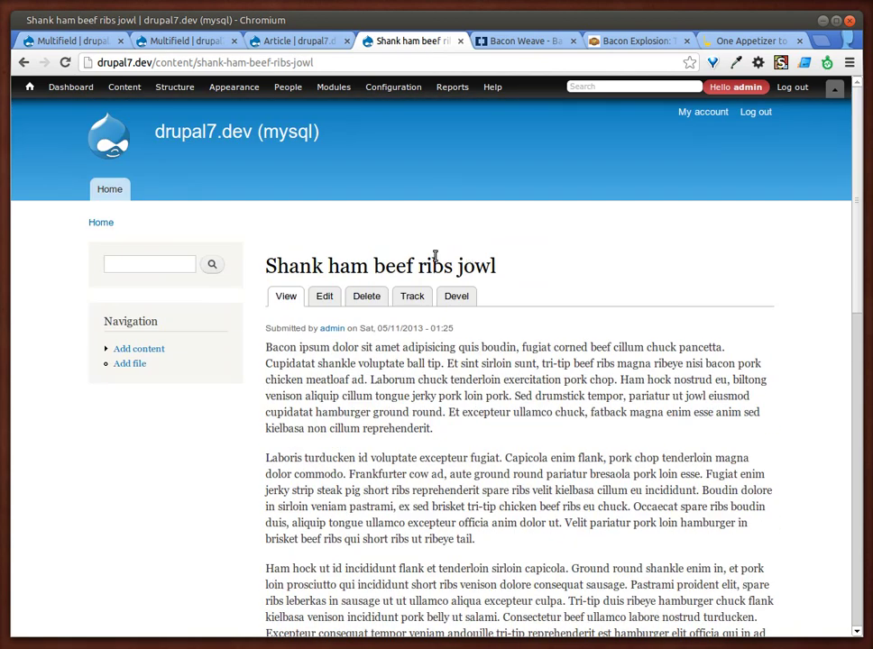
left_click(333, 298)
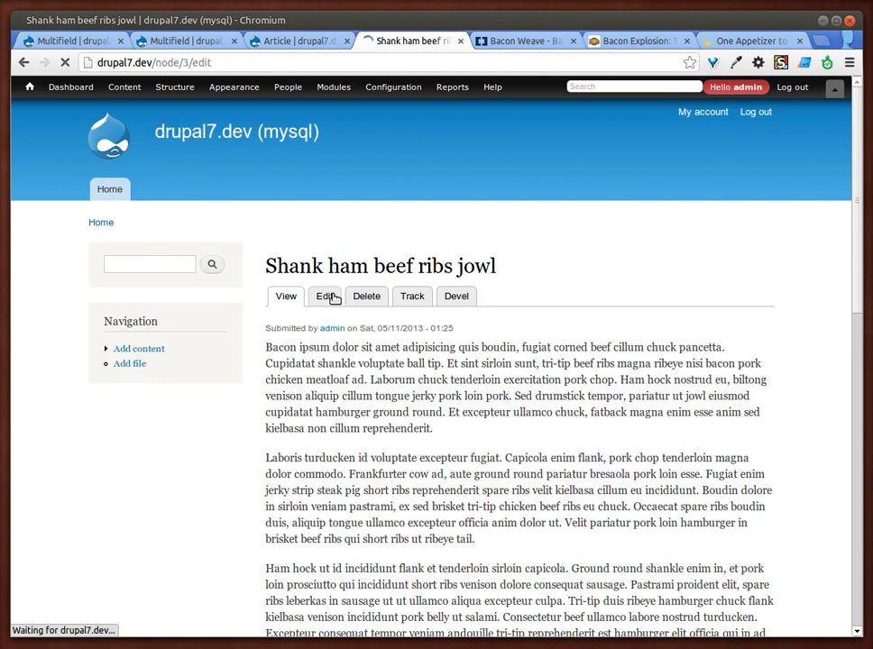
scroll(470, 256, "down", 4)
scroll(470, 256, "down", 3)
scroll(470, 249, "down", 5)
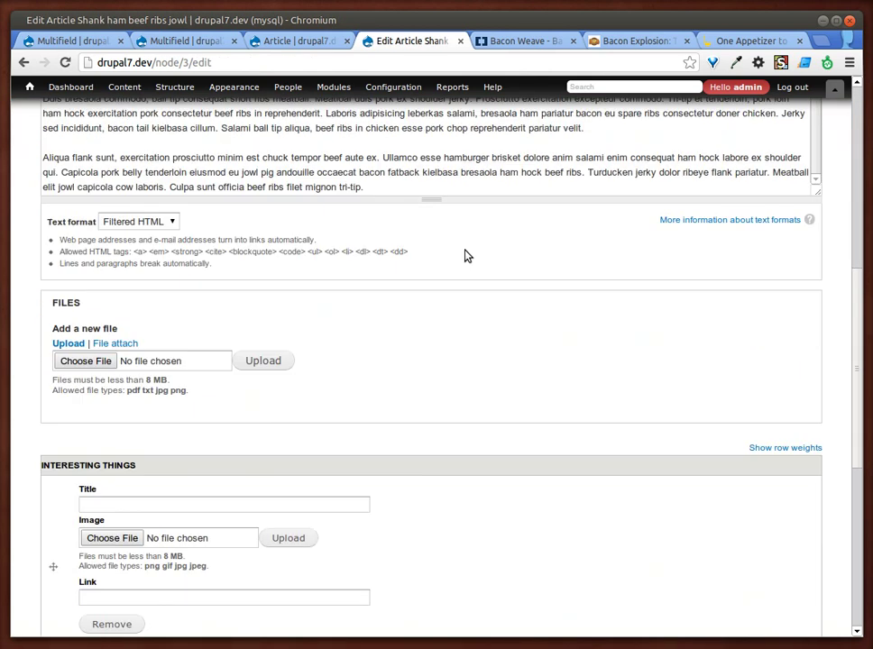
scroll(465, 255, "down", 4)
scroll(465, 255, "down", 3)
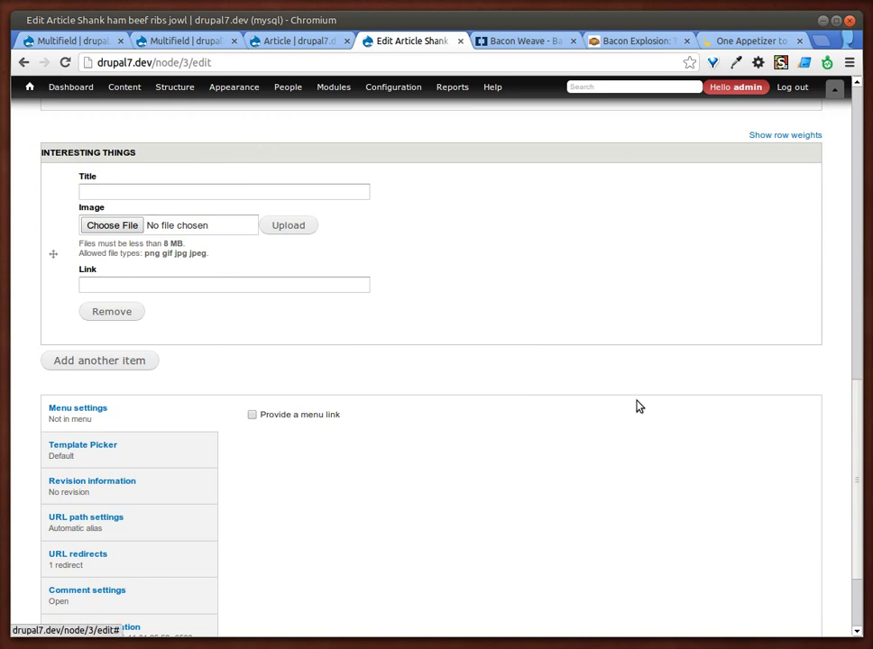
- Fill the first callout's title and choose the Bacon-Weave image
left_click(94, 191)
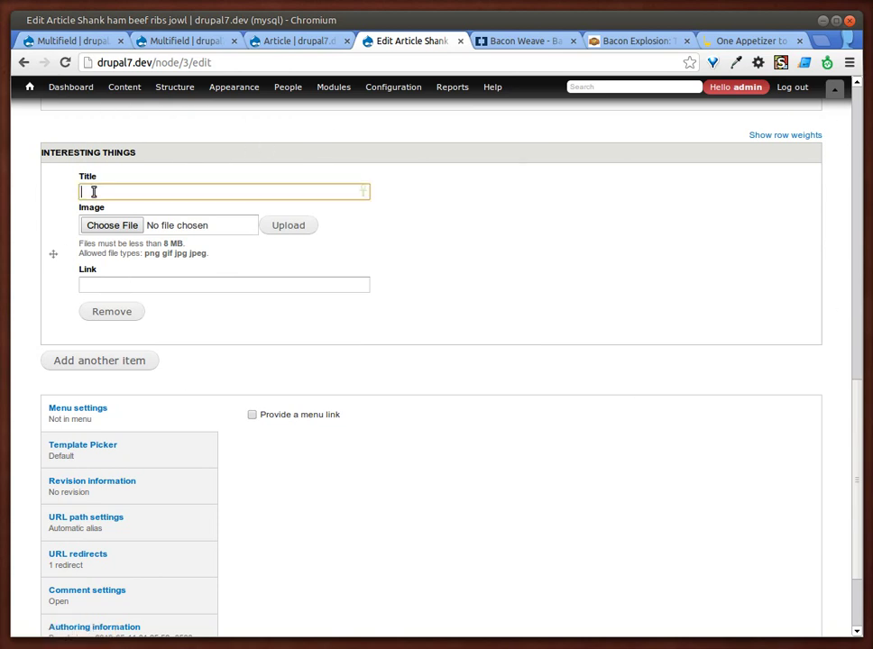
left_click(103, 288)
left_click(172, 192)
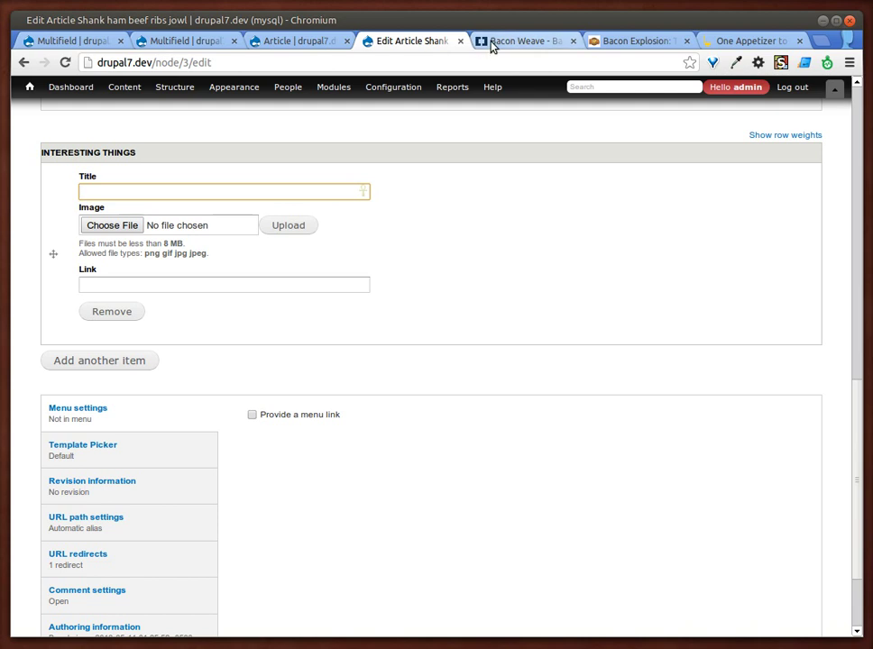
left_click(132, 236)
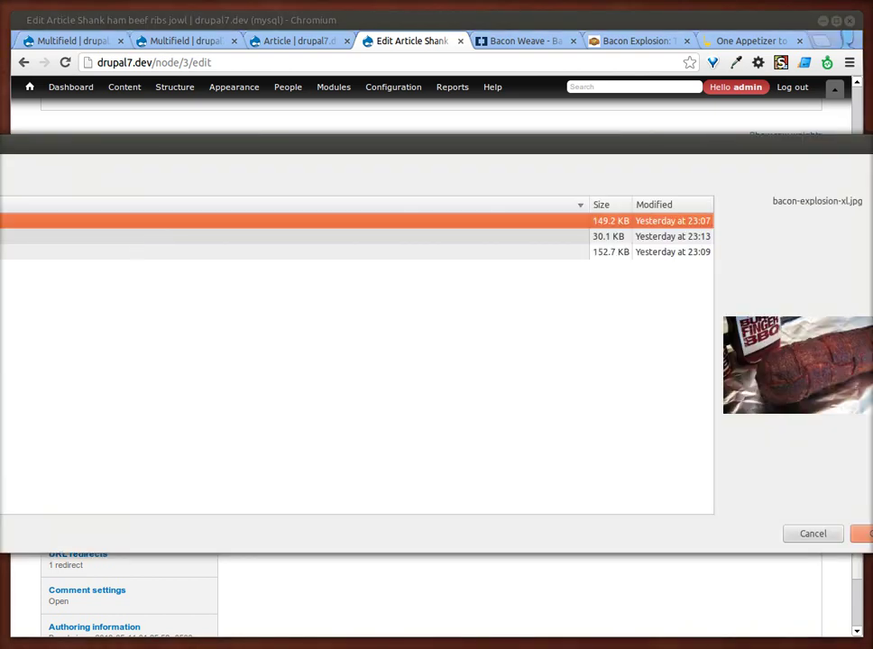
double_click(132, 237)
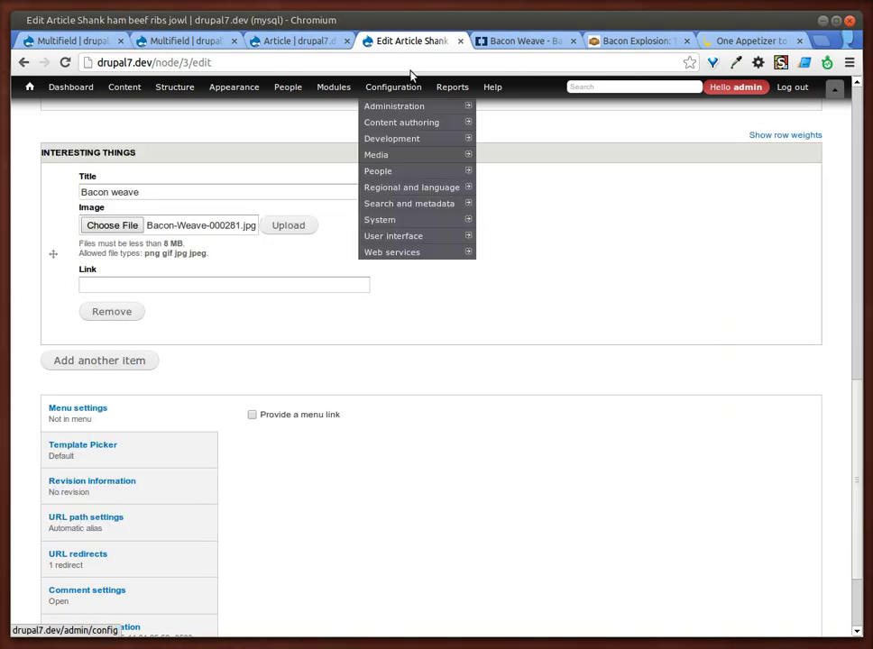
- Paste the Bacon Weave wiki page address into the callout's Link field
left_click(525, 41)
key("ctrl+a")
key("ctrl+c")
left_click(397, 41)
left_click(180, 284)
key("ctrl+v")
- Add a second callout titled 'Bacon explosion' and choose its image
left_click(114, 360)
left_click(110, 375)
type("Bac")
type("ion")
key("Tab")
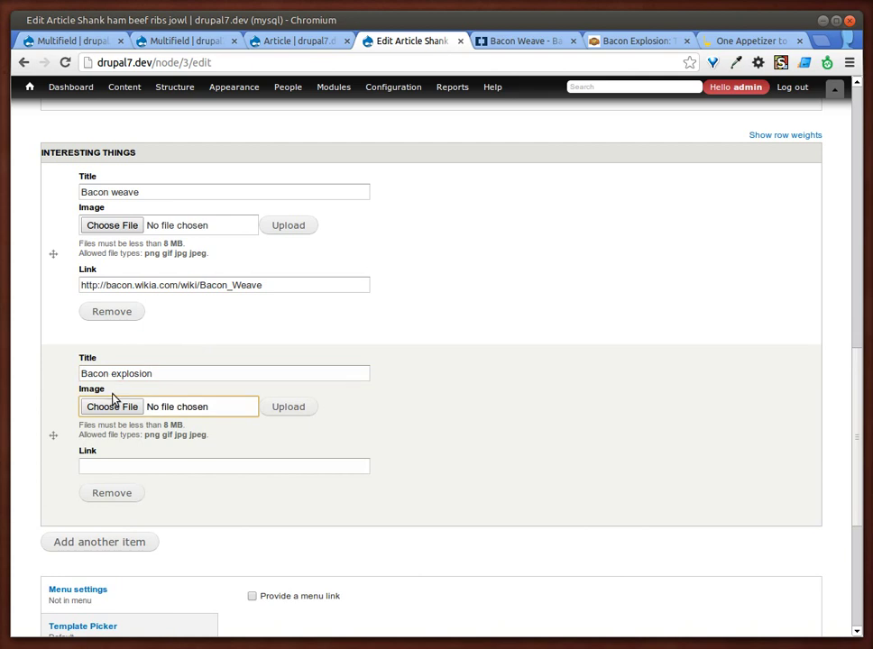
left_click(121, 403)
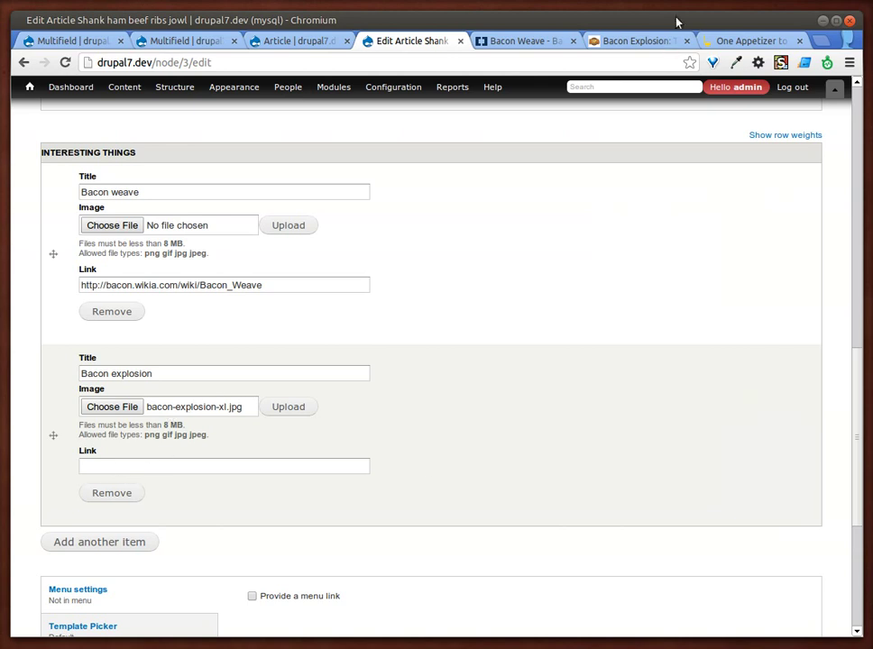
- Copy the bbqaddicts recipe URL into the Bacon explosion item's Link field
left_click(636, 40)
left_click(386, 63)
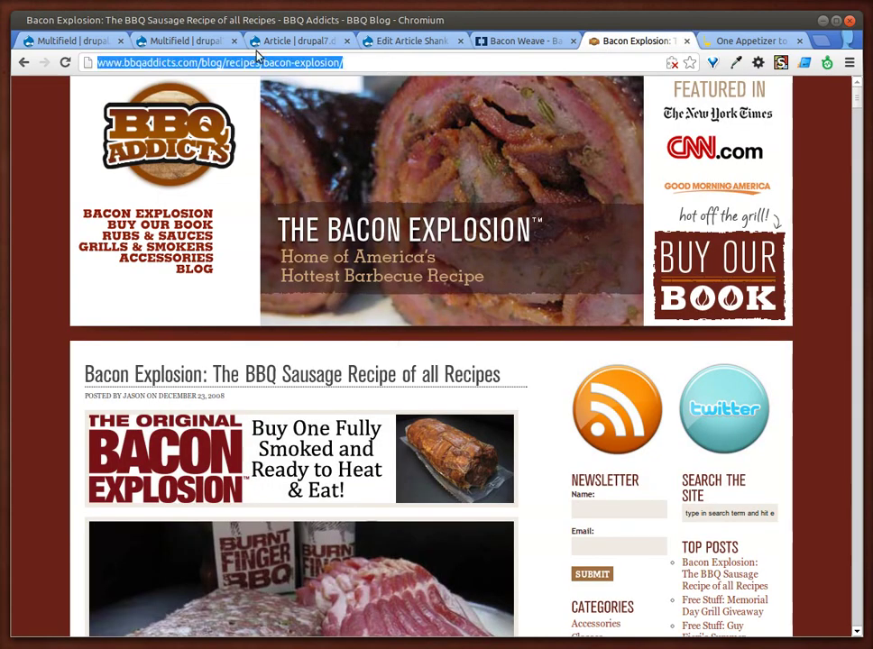
scroll(395, 413, "down", 2)
scroll(395, 413, "down", 2)
left_click(402, 41)
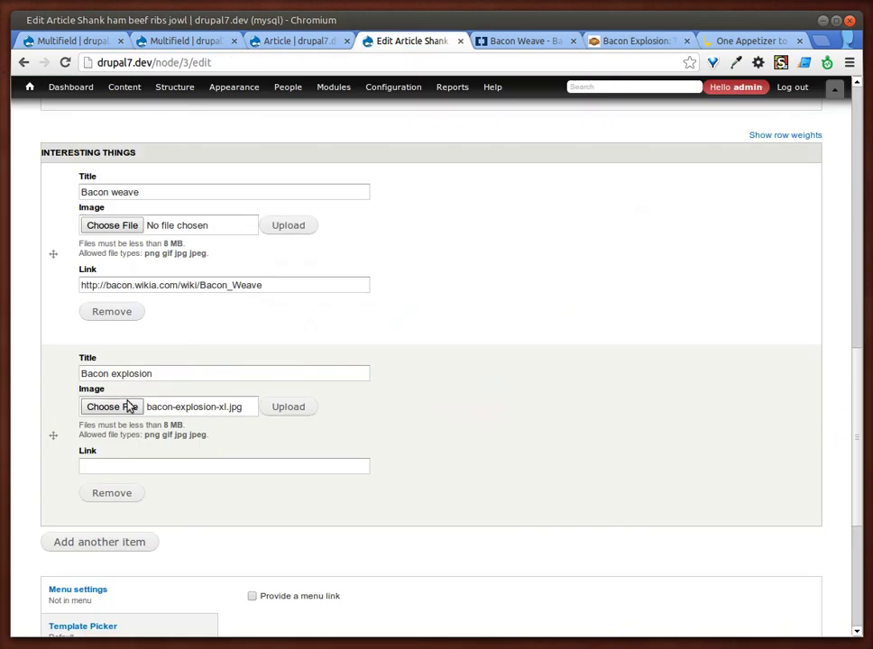
left_click(124, 466)
key("ctrl+v")
- Add a third Interesting things item titled 'Candied bacon' with image candied-bacon.JPG
left_click(99, 539)
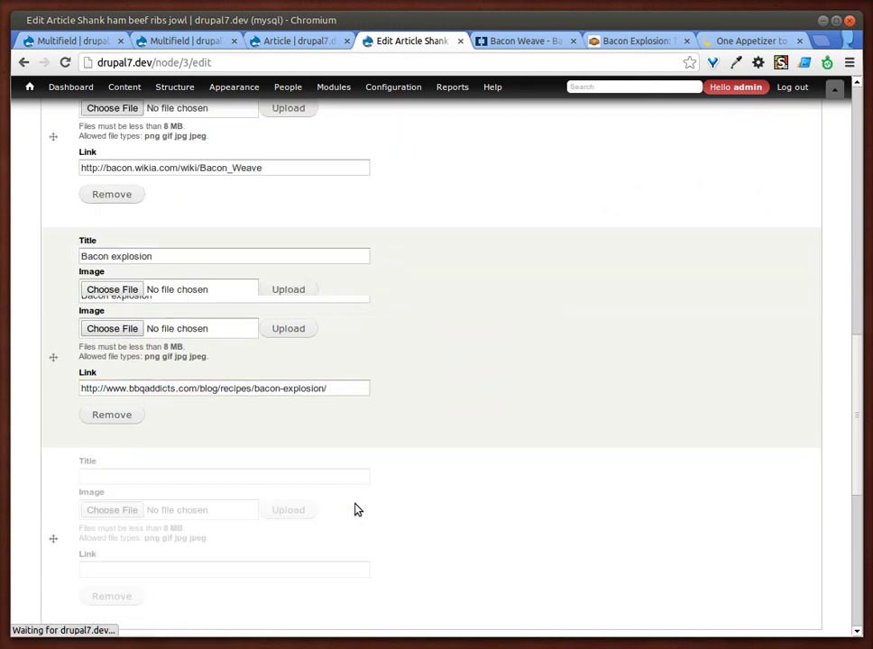
left_click(124, 399)
type("Candied bacon")
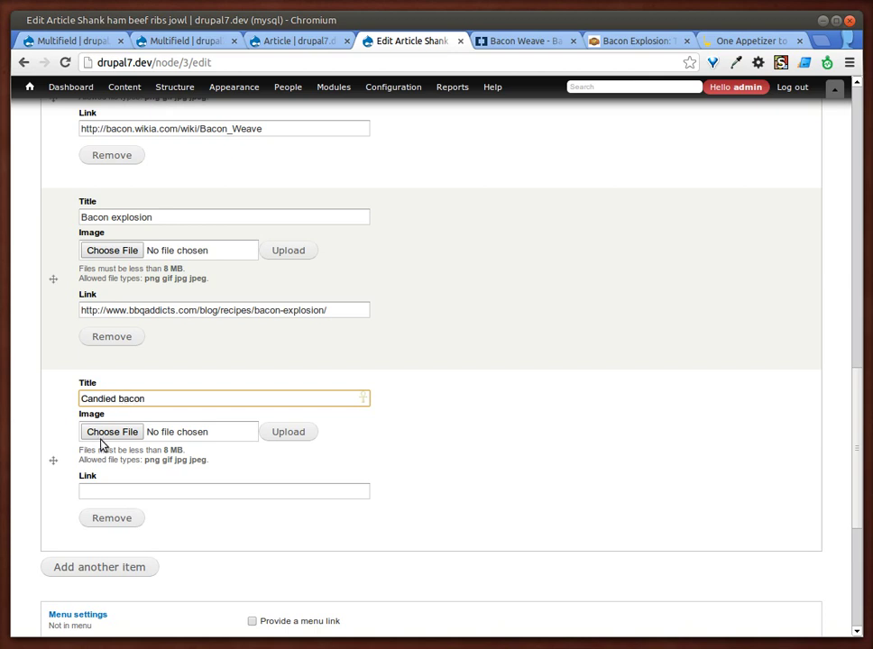
left_click(101, 439)
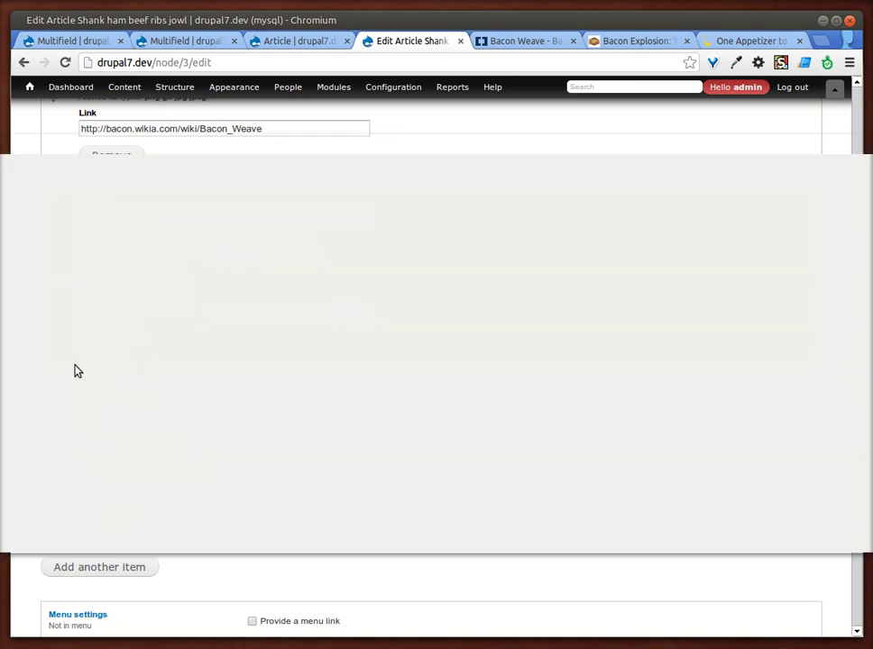
key("Down")
key("Down")
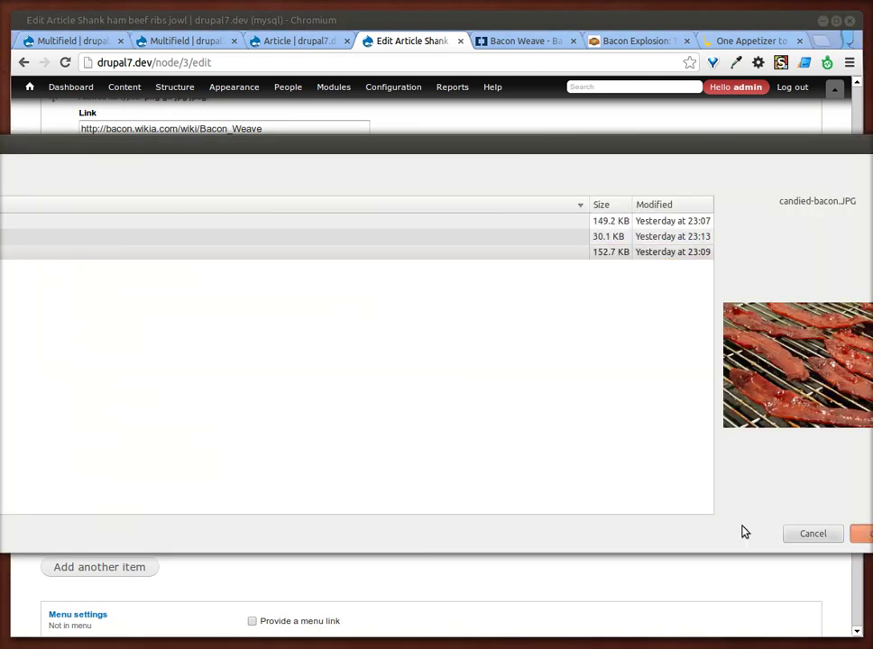
key("Return")
- Copy the thekitchn recipe URL into the Candied bacon item's Link field
left_click(753, 41)
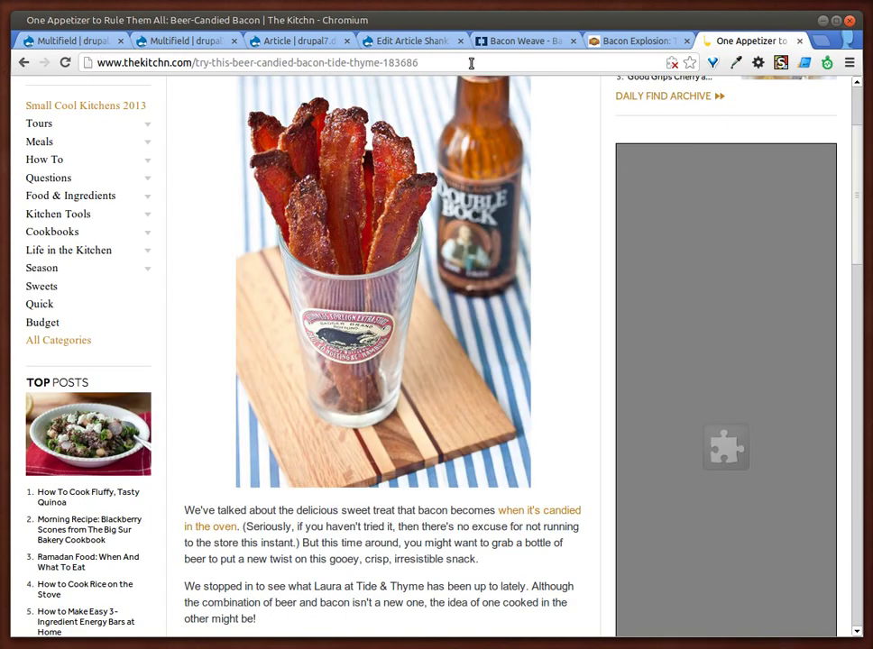
left_click(289, 60)
left_click(406, 40)
left_click(130, 495)
key("ctrl+v")
scroll(435, 492, "down", 4)
scroll(433, 485, "up", 3)
scroll(264, 390, "up", 3)
scroll(264, 390, "up", 4)
scroll(263, 387, "up", 2)
scroll(263, 384, "up", 1)
scroll(263, 384, "down", 4)
scroll(263, 384, "down", 6)
scroll(258, 396, "down", 9)
scroll(228, 422, "down", 6)
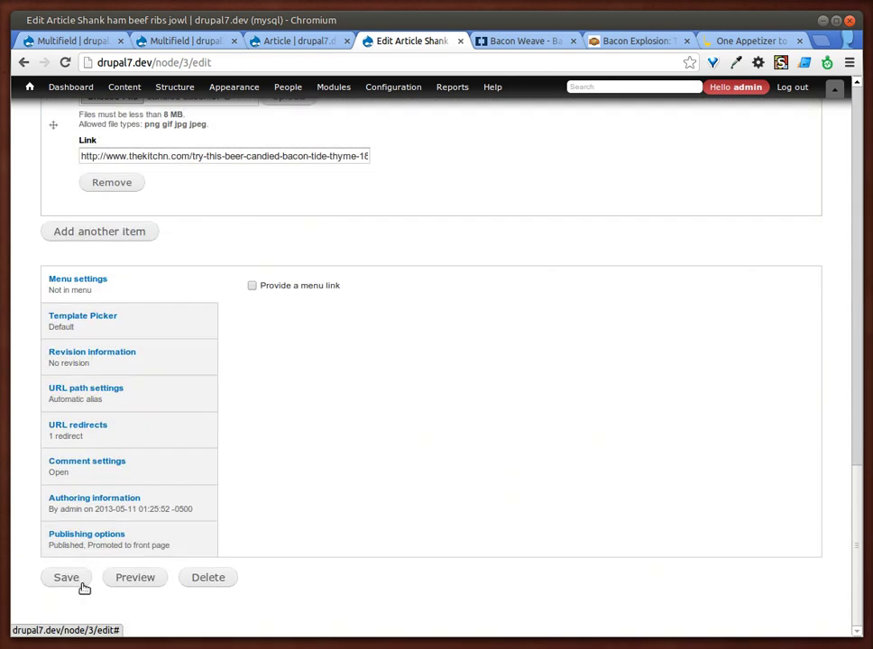
- Save the article and look over its Interesting things list on the saved page
left_click(59, 580)
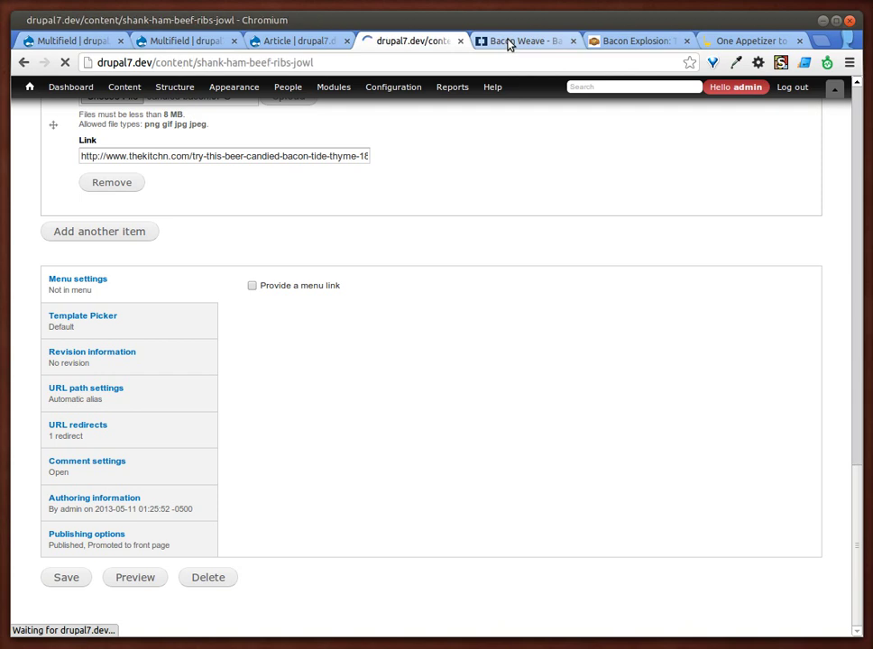
scroll(306, 263, "down", 2)
scroll(270, 181, "down", 1)
scroll(352, 195, "down", 4)
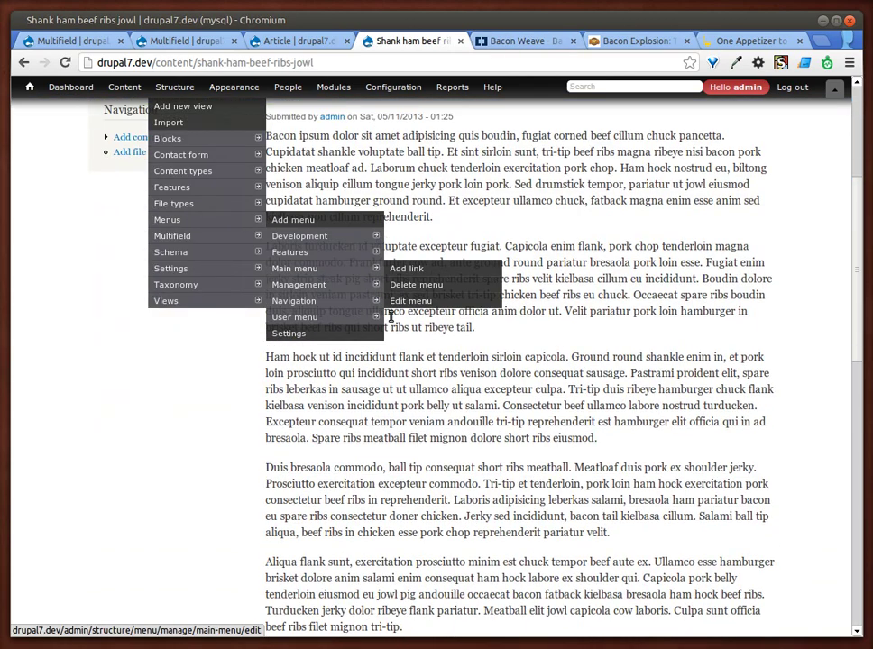
scroll(472, 445, "down", 4)
scroll(551, 376, "down", 6)
scroll(551, 376, "up", 2)
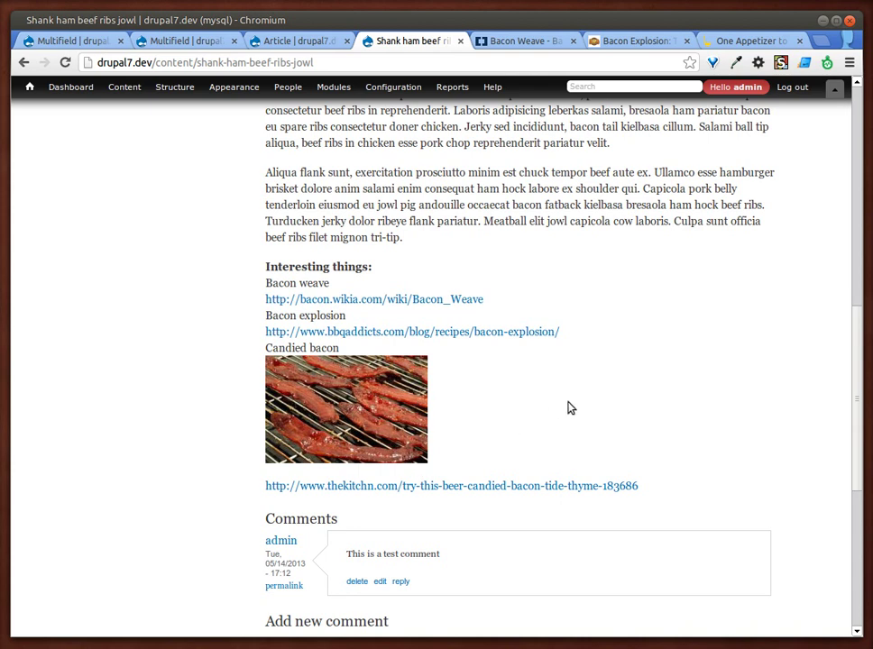
scroll(567, 409, "up", 10)
scroll(567, 403, "up", 7)
- Reopen the article's edit form and scroll down to the callout items
left_click(331, 364)
scroll(331, 366, "down", 10)
scroll(298, 419, "down", 5)
scroll(292, 397, "down", 7)
- Upload the Bacon-Weave and bacon-explosion-xl.jpg images to their items and save the article
left_click(123, 267)
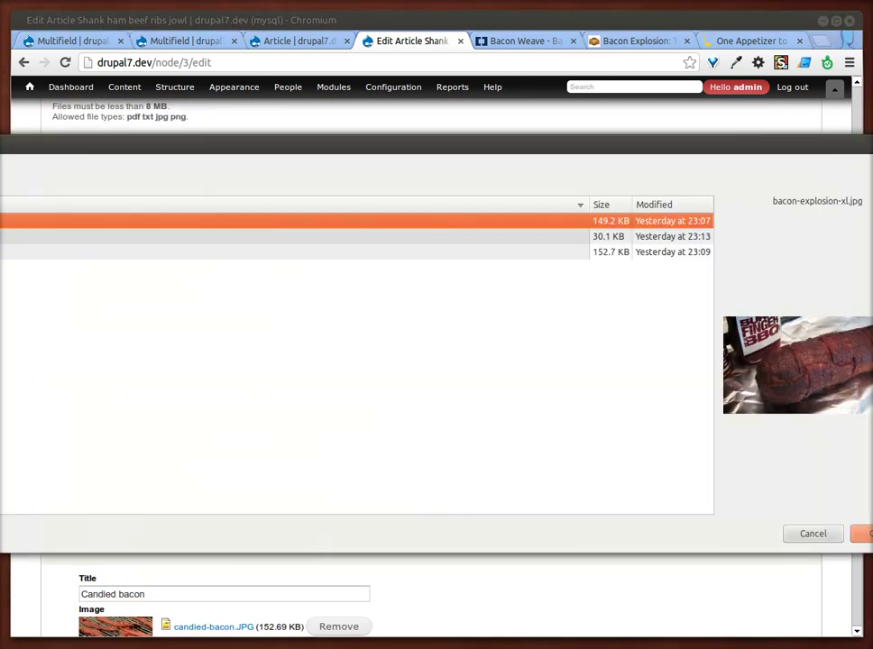
double_click(250, 236)
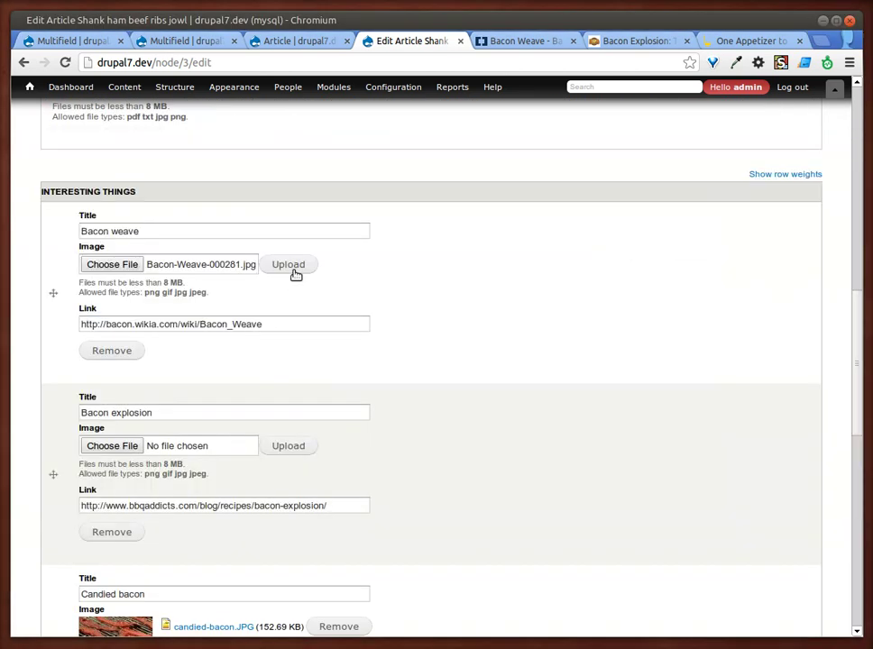
left_click(294, 271)
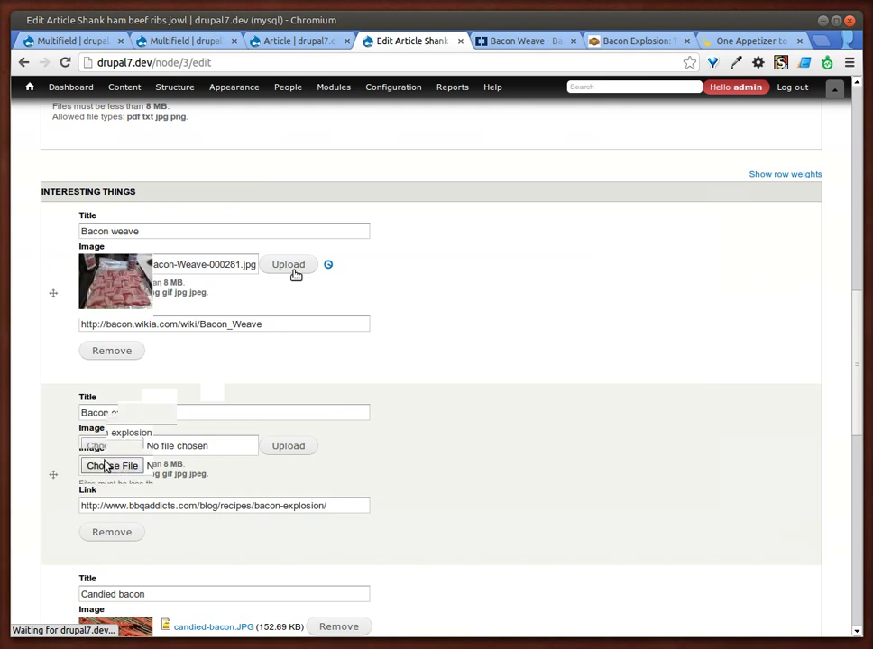
left_click(109, 466)
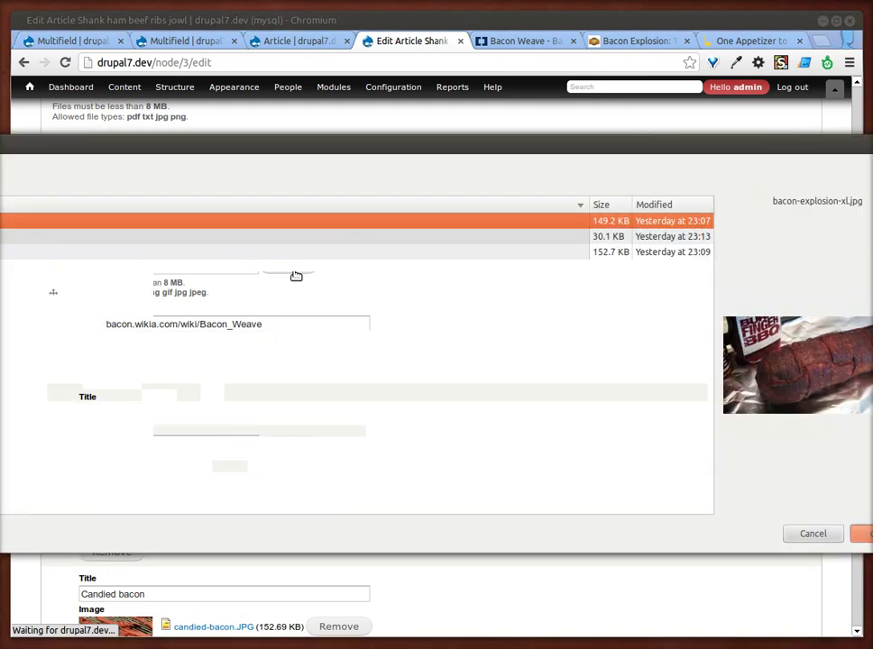
key("Return")
left_click(303, 465)
scroll(381, 415, "down", 3)
scroll(382, 415, "down", 3)
scroll(382, 415, "down", 3)
scroll(361, 442, "down", 6)
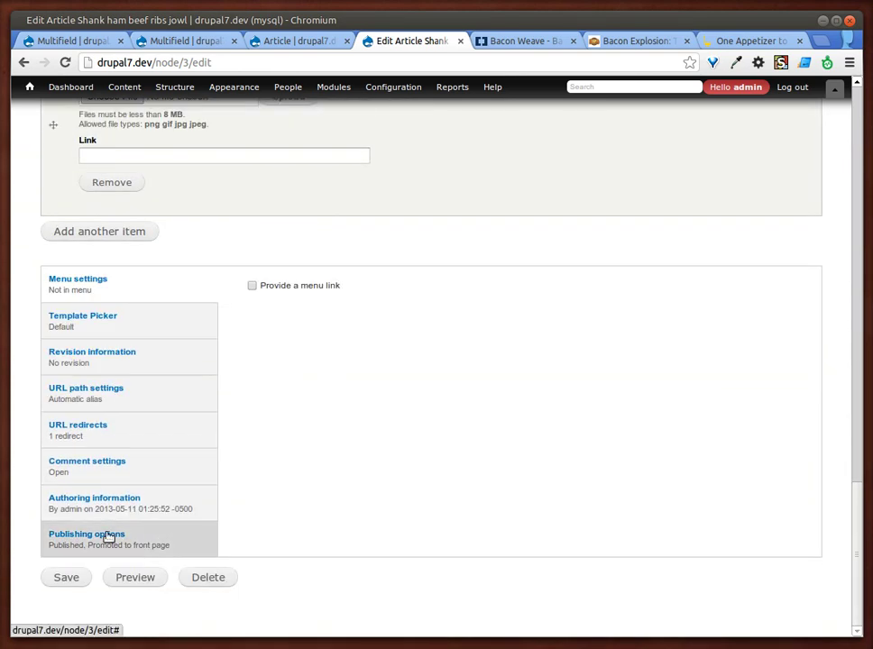
left_click(64, 578)
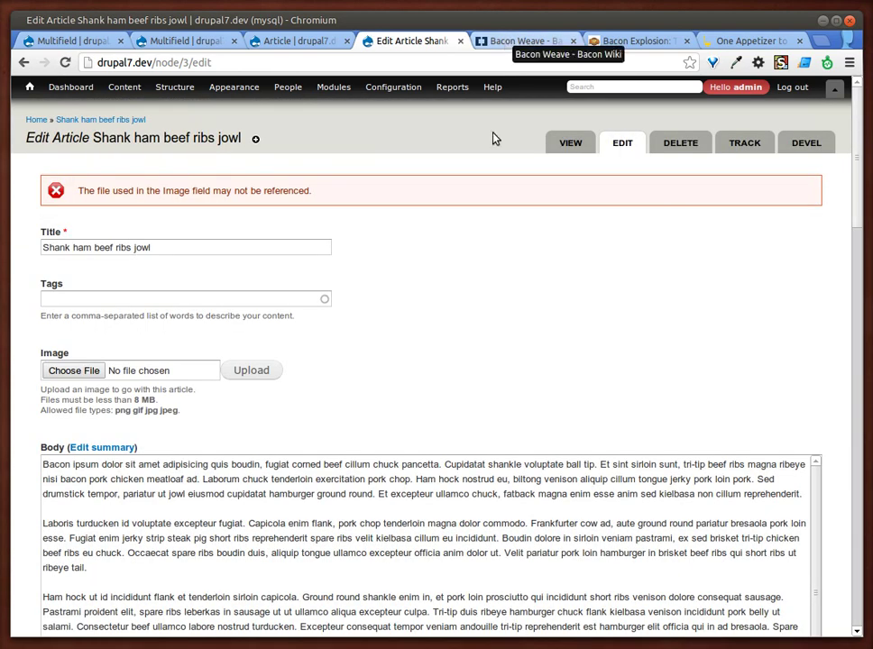
- Remove the Candied bacon image, re-upload candied-bacon.JPG, and save again
scroll(406, 421, "down", 2)
scroll(370, 475, "down", 5)
scroll(293, 546, "down", 3)
scroll(292, 546, "down", 3)
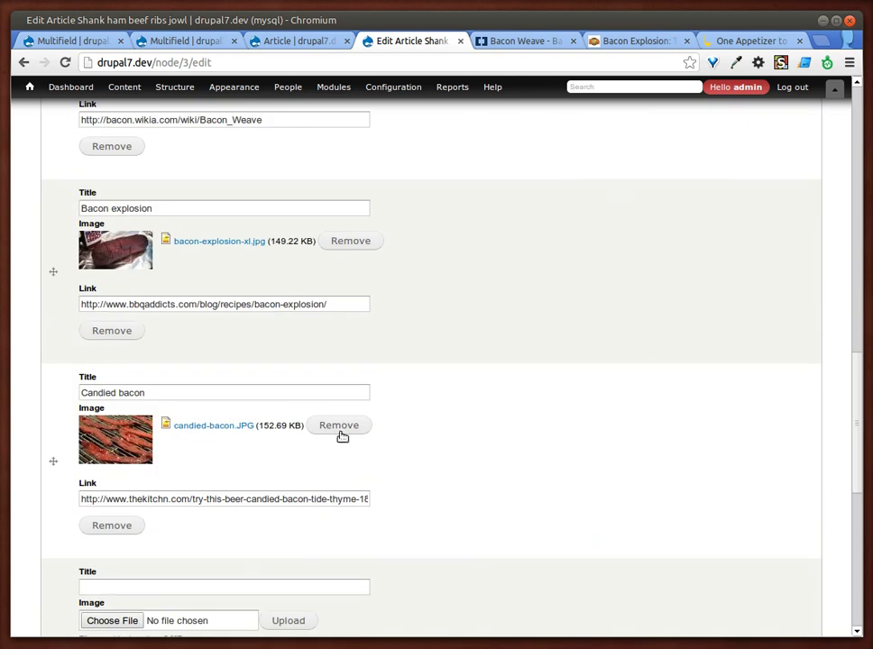
double_click(341, 419)
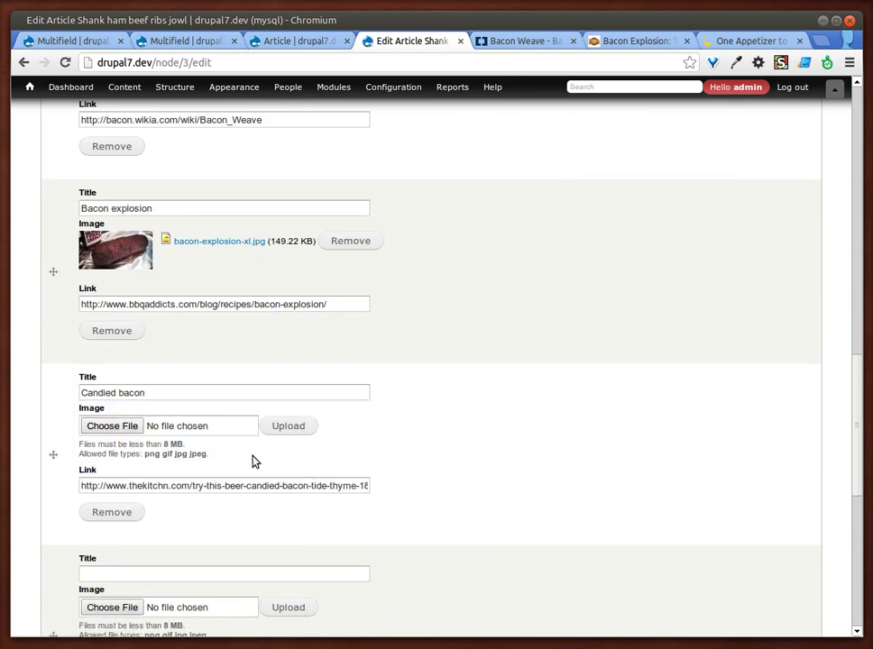
left_click(133, 431)
key("Down")
key("Down")
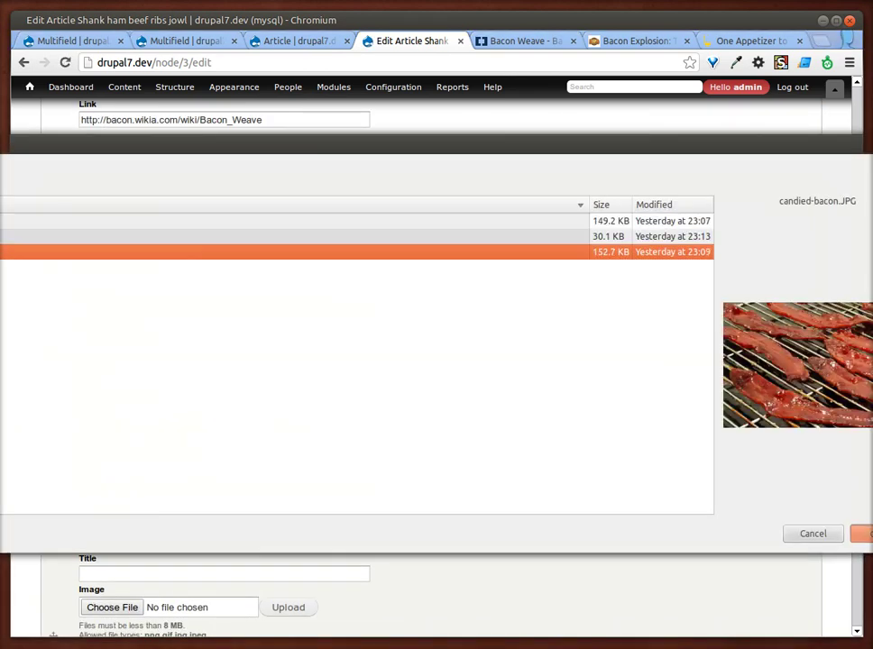
key("Return")
left_click(299, 433)
scroll(302, 522, "down", 4)
scroll(113, 530, "down", 5)
scroll(111, 532, "up", 5)
scroll(111, 532, "down", 3)
scroll(109, 532, "down", 2)
left_click(71, 577)
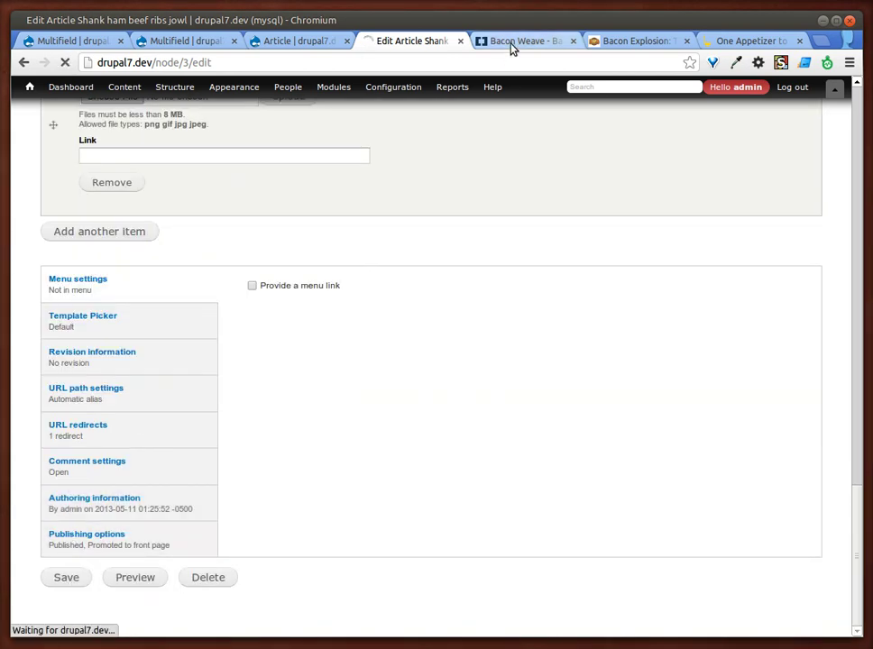
- Scroll through the saved article to view the Bacon weave, Bacon explosion and Candied bacon callouts
scroll(559, 271, "down", 5)
scroll(562, 333, "down", 5)
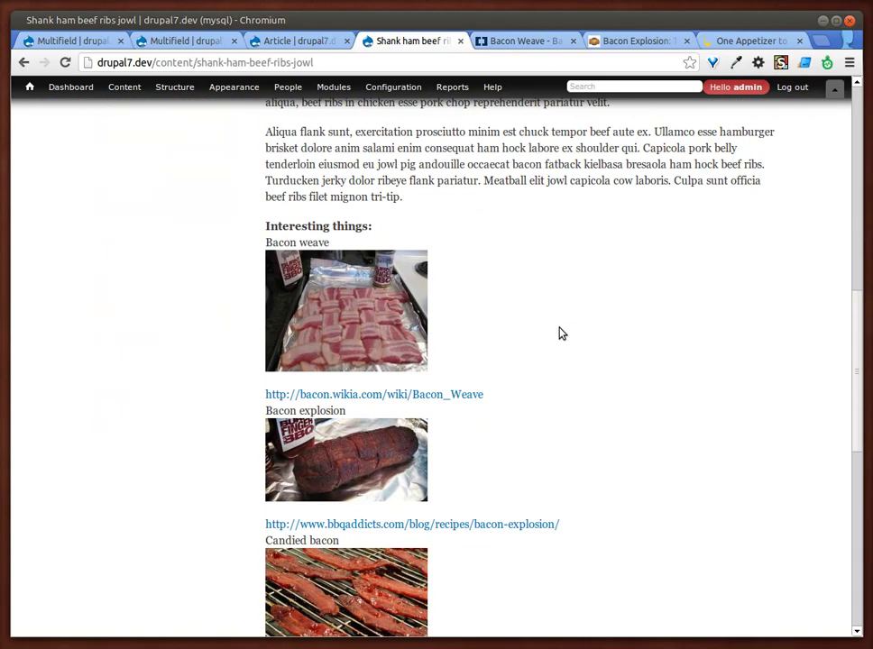
scroll(559, 332, "down", 2)
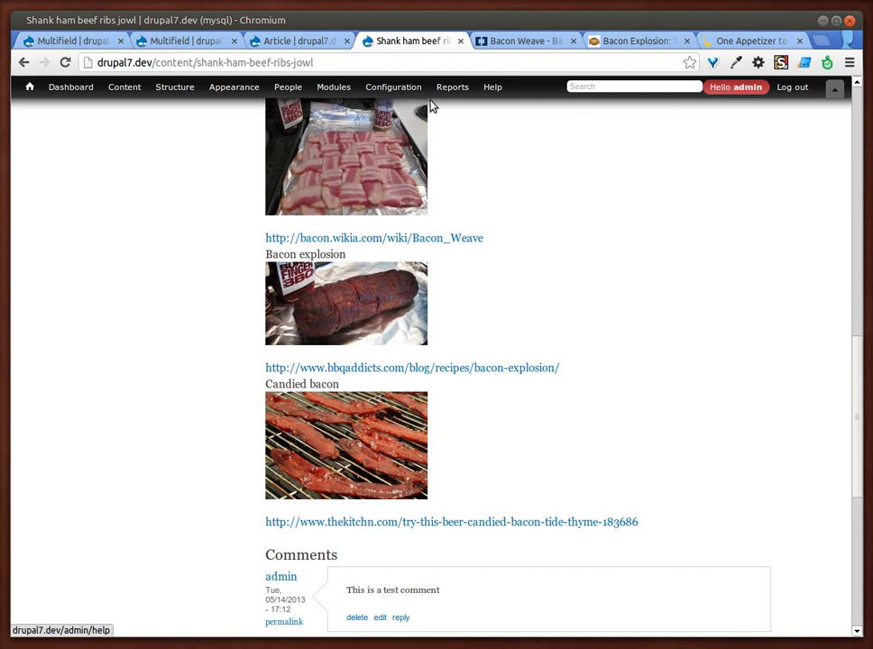
scroll(442, 252, "up", 2)
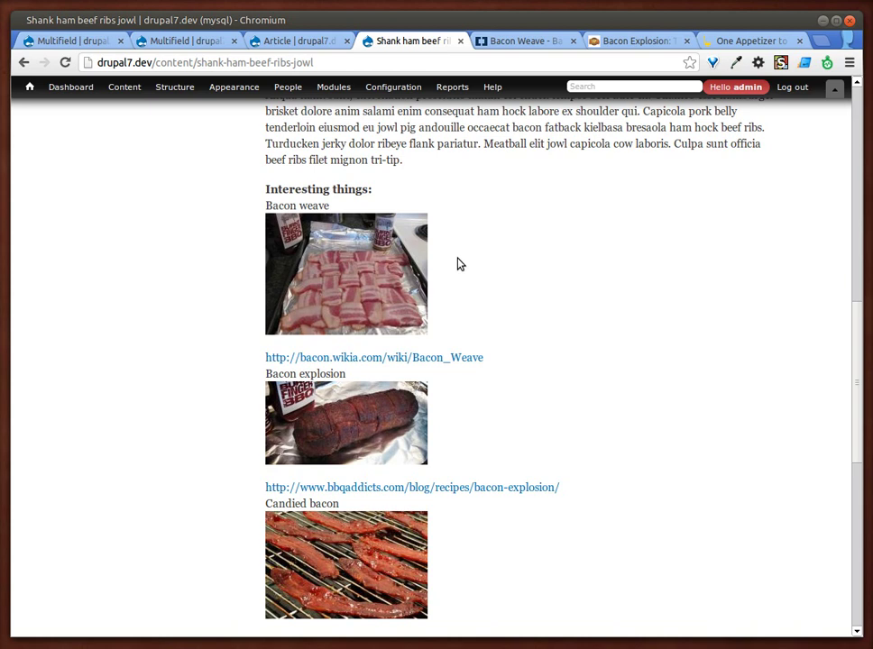
scroll(458, 264, "down", 3)
scroll(458, 264, "down", 2)
scroll(463, 288, "up", 5)
scroll(495, 291, "up", 2)
scroll(495, 290, "up", 3)
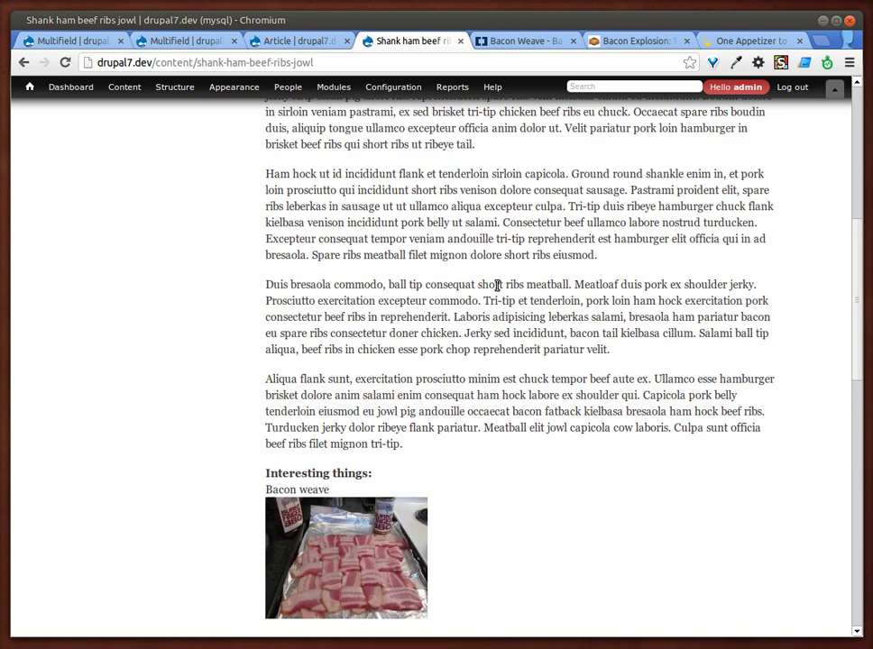
scroll(495, 289, "down", 2)
scroll(473, 380, "down", 2)
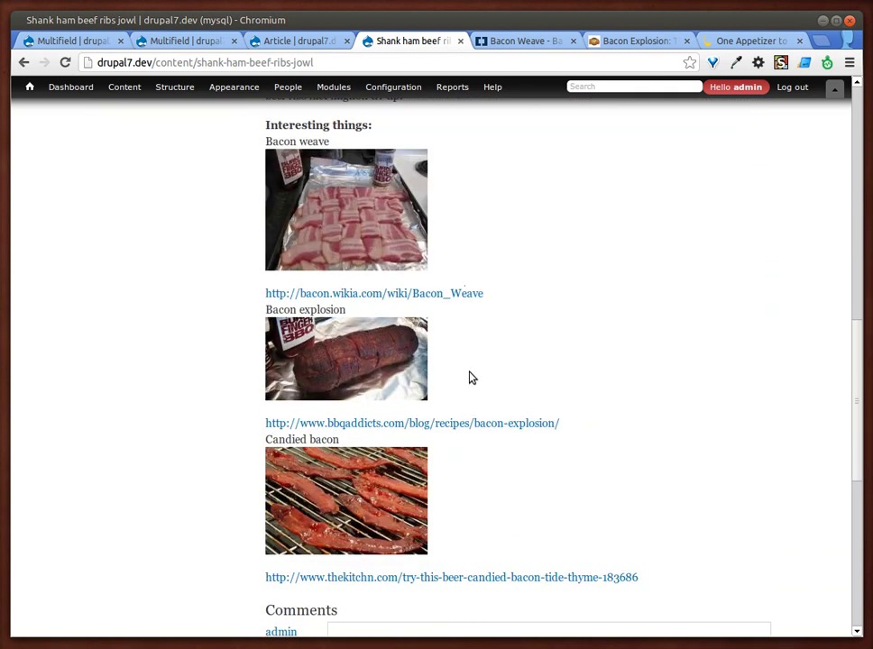
scroll(470, 379, "up", 2)
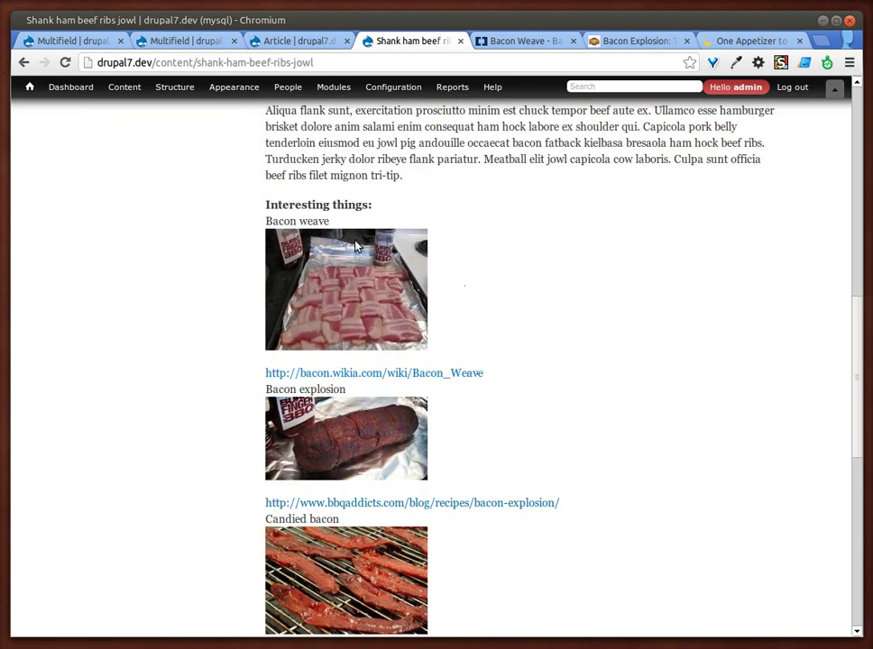
scroll(309, 250, "down", 2)
scroll(342, 226, "up", 2)
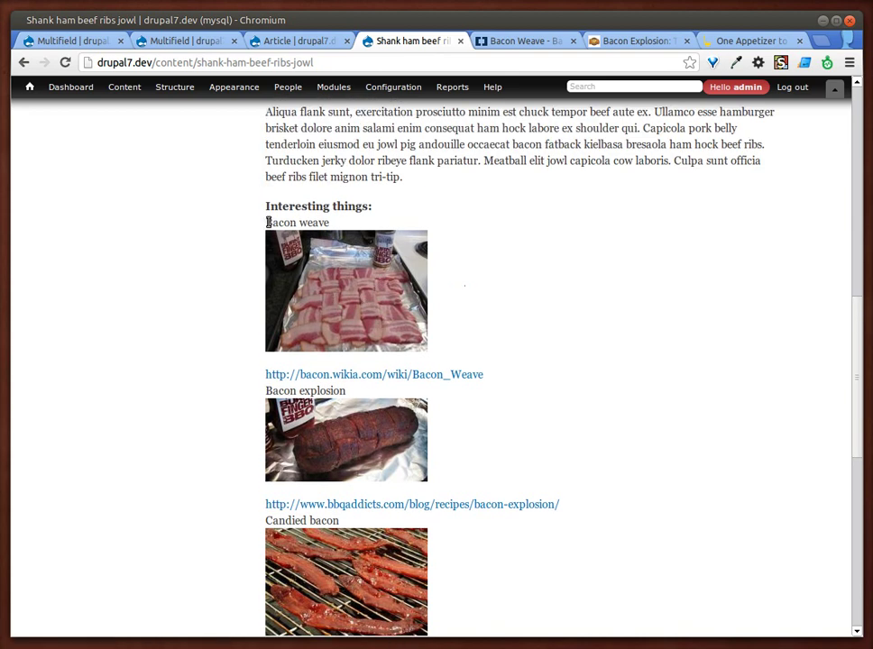
- Highlight the Bacon weave callout's title, image and link, then rescan the list
left_click_drag(268, 222, 518, 379)
left_click(507, 386)
mouse_move(267, 224)
left_mouse_down()
mouse_move(501, 345)
mouse_move(507, 368)
left_mouse_up()
left_click(492, 381)
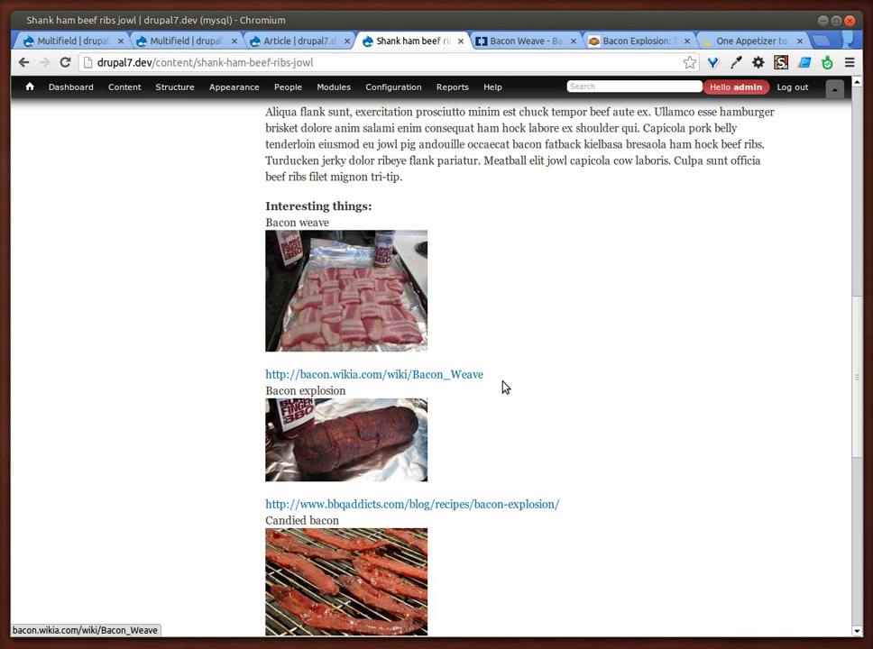
scroll(507, 386, "down", 4)
scroll(509, 386, "down", 4)
scroll(508, 386, "up", 4)
scroll(508, 386, "up", 3)
scroll(508, 386, "up", 3)
scroll(509, 384, "up", 3)
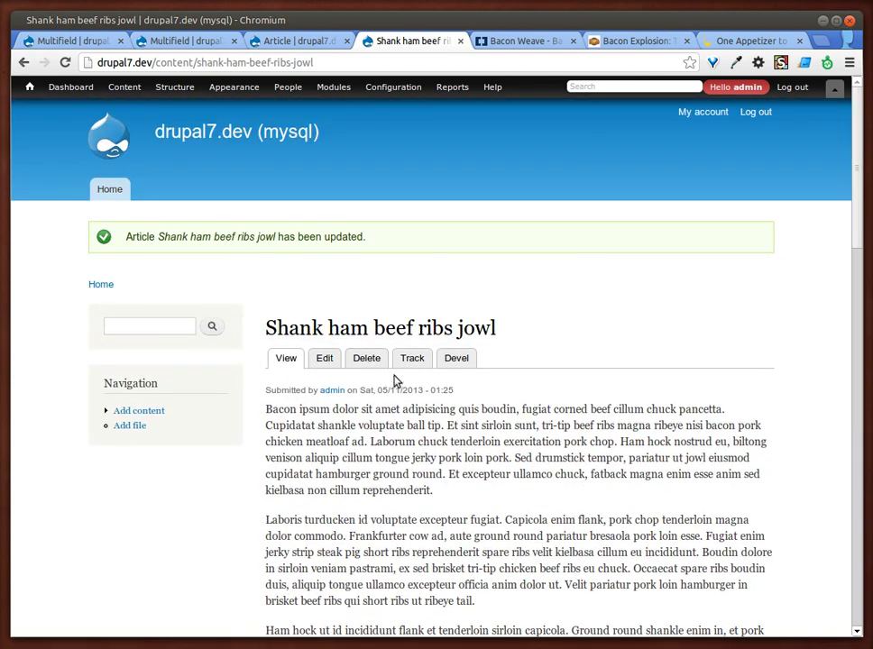
scroll(408, 388, "down", 10)
scroll(530, 438, "down", 3)
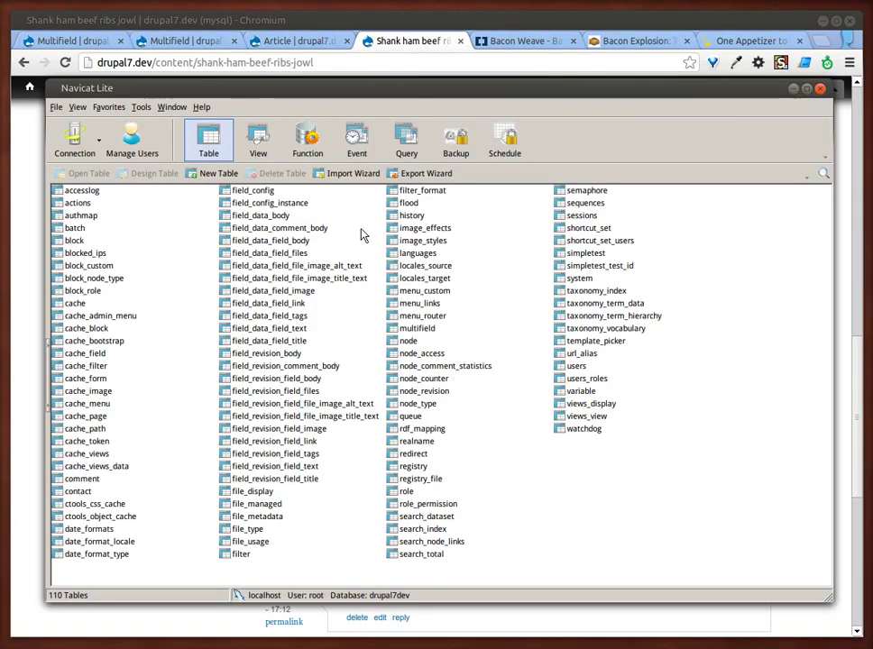
- Refresh Navicat's table list and open field_data_field_interesting_things to show its three rows
right_click(361, 235)
left_click(394, 346)
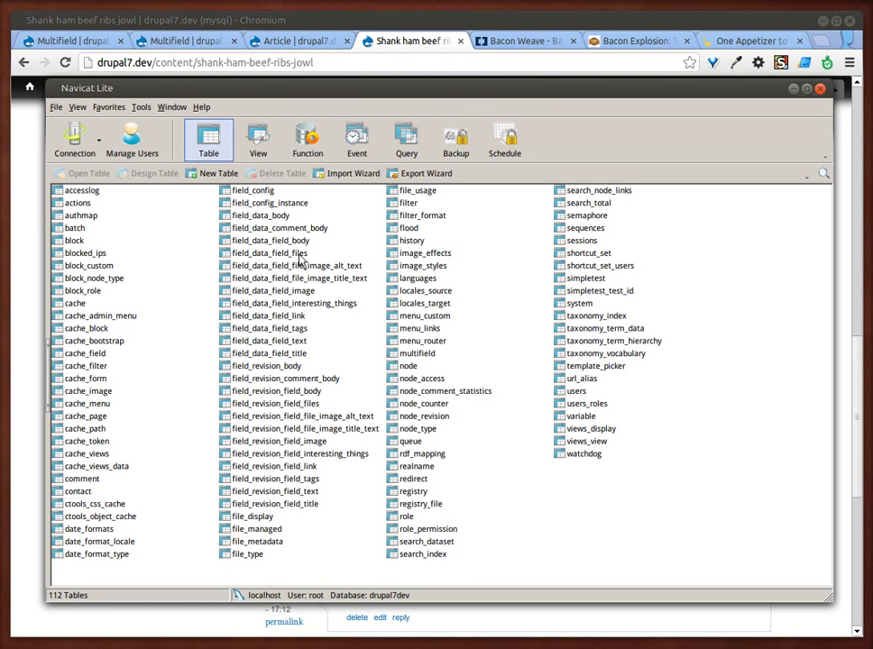
left_click(276, 306)
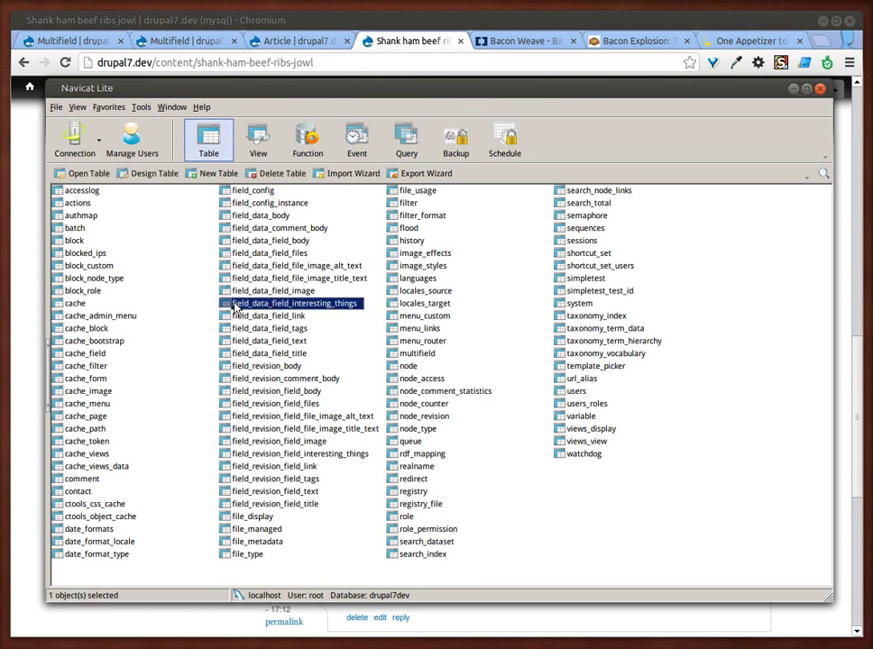
double_click(315, 309)
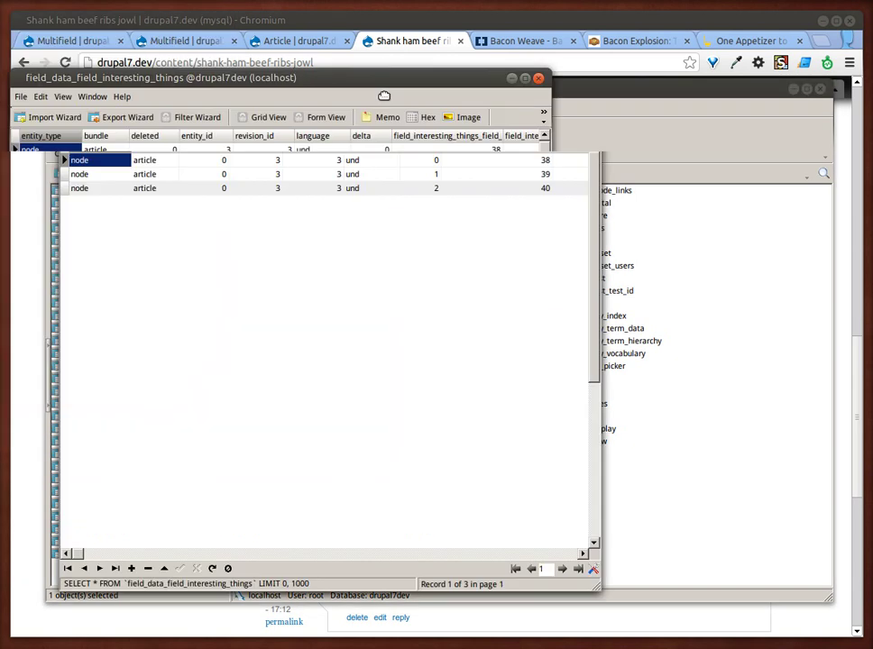
left_click_drag(456, 109, 488, 111)
left_click(172, 129)
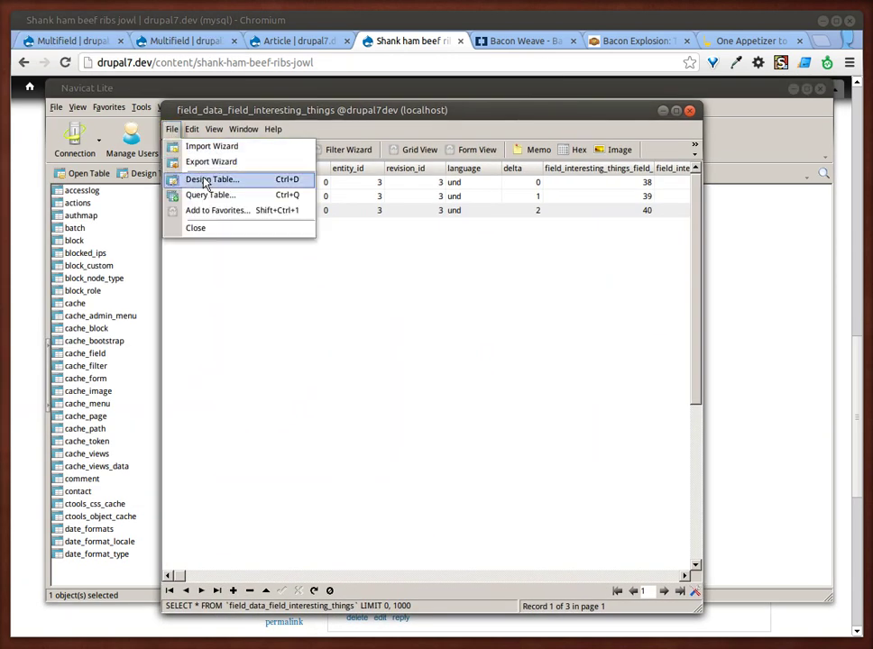
- Inspect the image_fid and title_value column definitions in Design Table, then close without saving
key("Return")
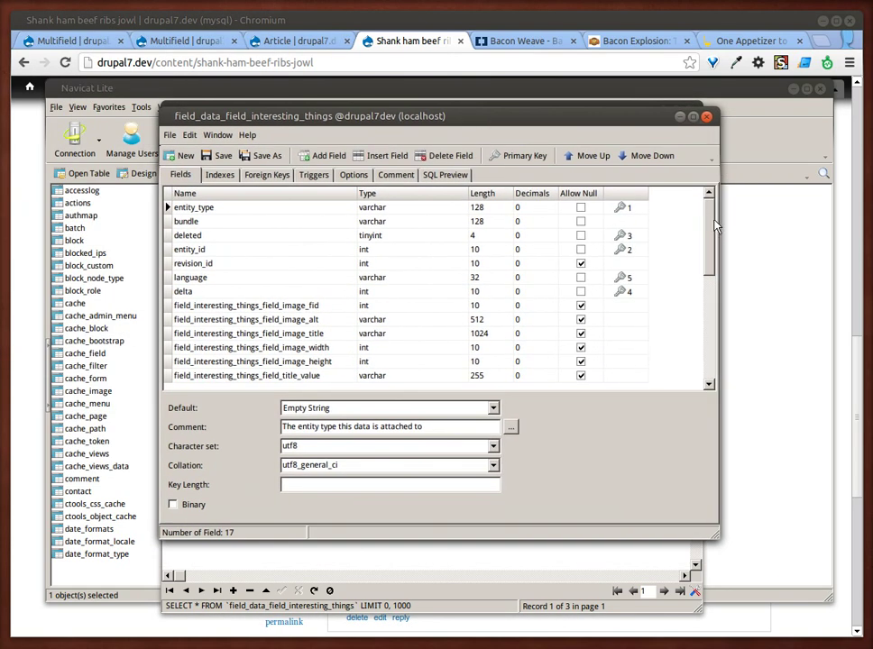
left_click_drag(387, 118, 385, 120)
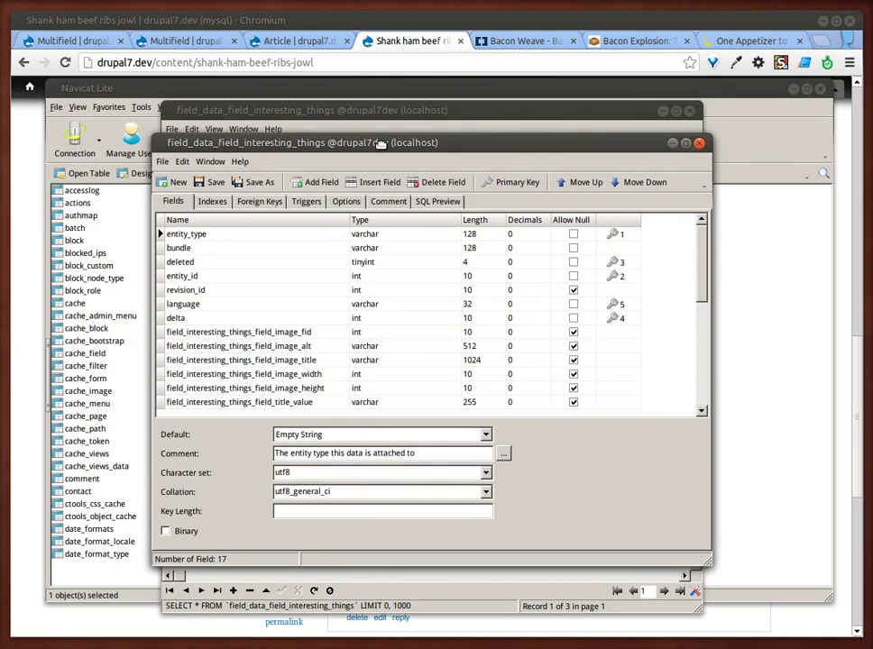
left_click_drag(382, 145, 381, 137)
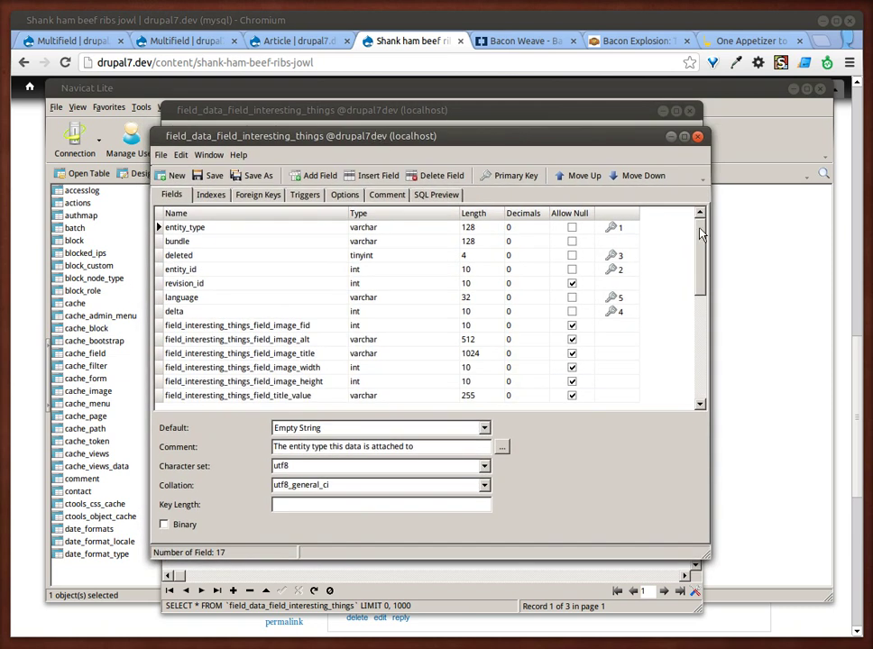
key("Down")
key("Down")
key("Down")
key("Down")
key("Down")
key("Down")
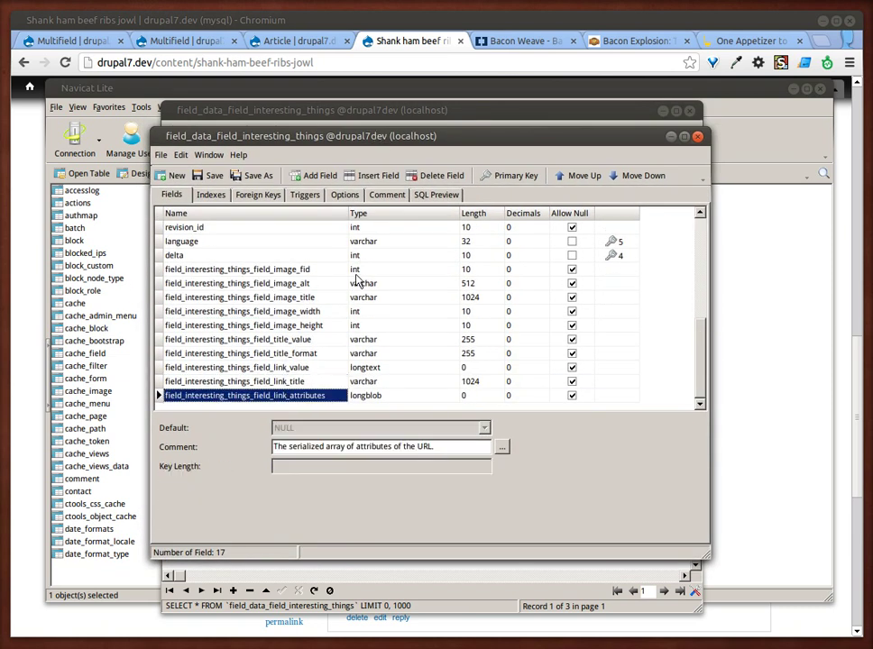
left_click(347, 271)
key("Down")
key("Down")
key("Down")
key("Down")
key("Down")
key("Down")
key("Down")
key("Down")
key("Down")
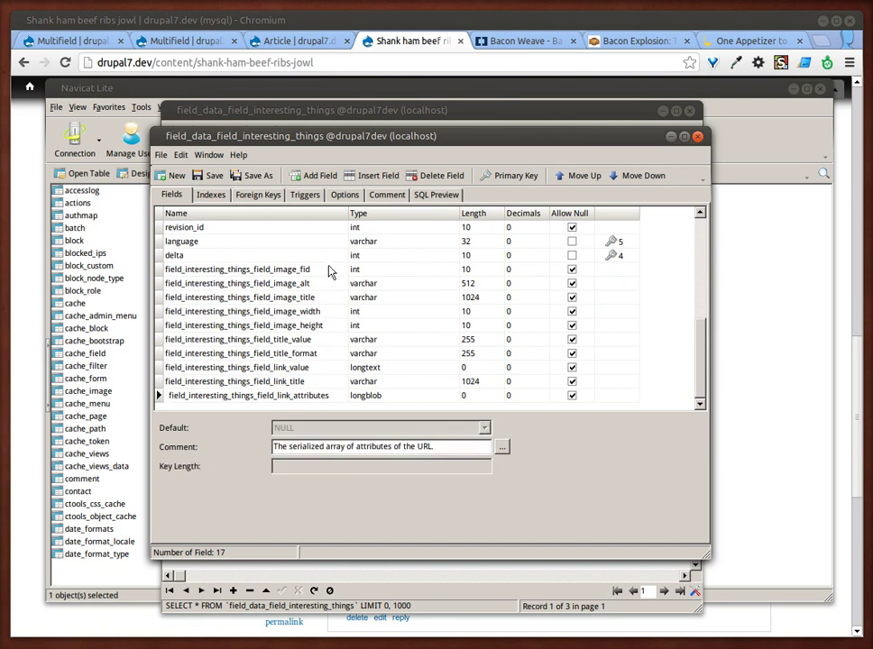
left_click(322, 269)
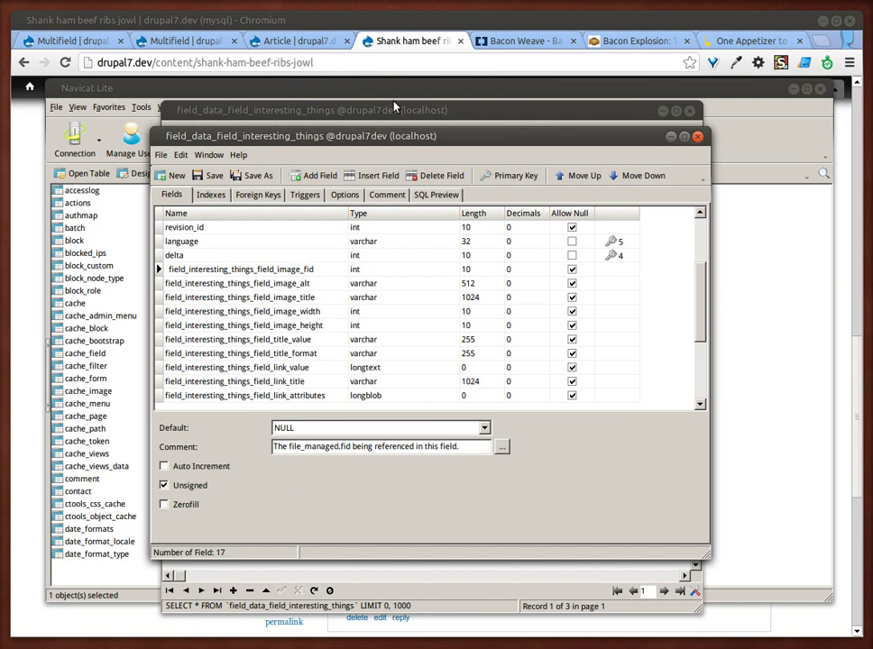
type("0")
key("BackSpace")
key("BackSpace")
left_click(325, 339)
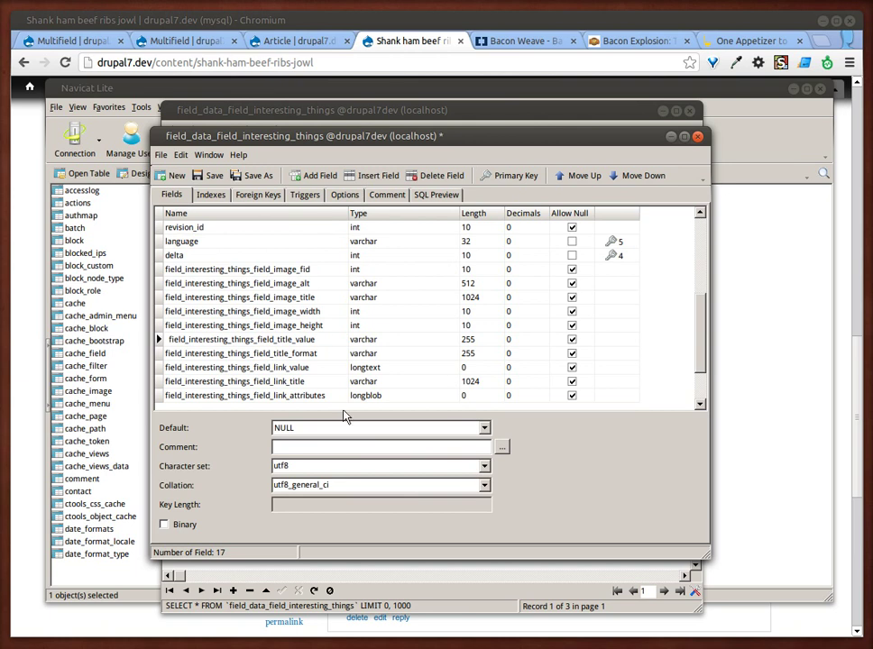
left_click(697, 139)
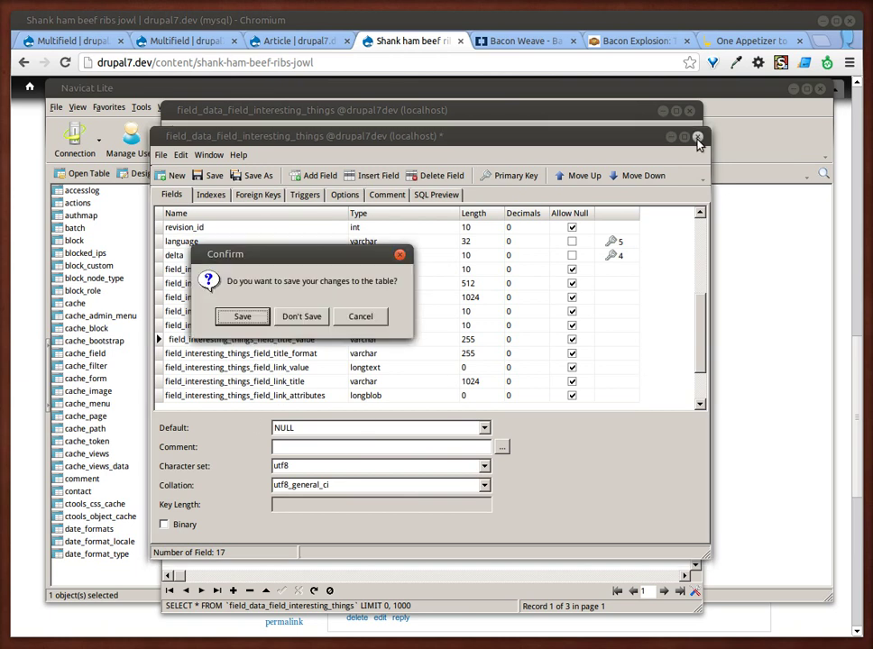
left_click(304, 315)
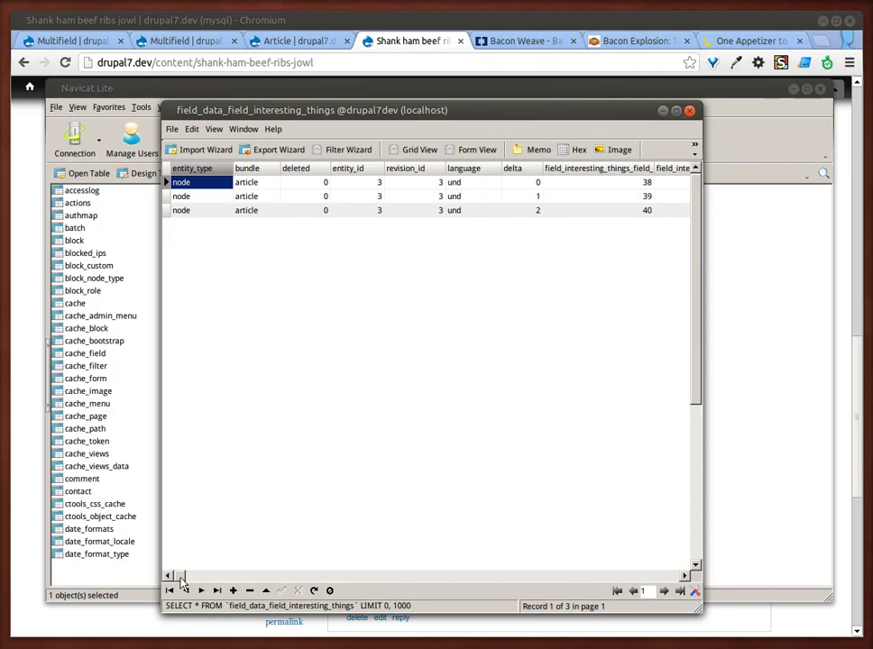
- Scroll the grid to check stored image ids, titles and links, then return to the article
left_click_drag(180, 578, 332, 577)
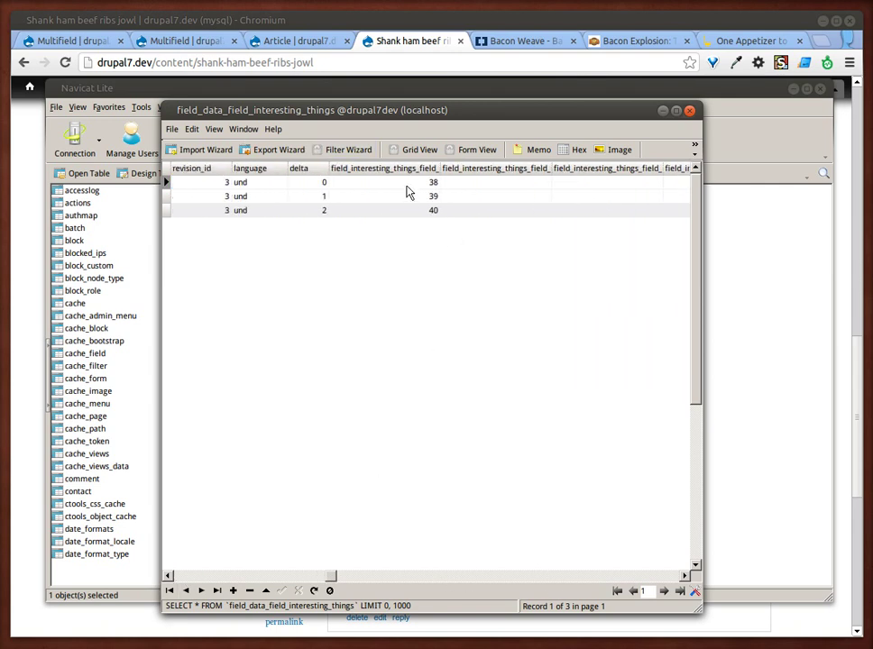
left_click(408, 183)
left_click(403, 207)
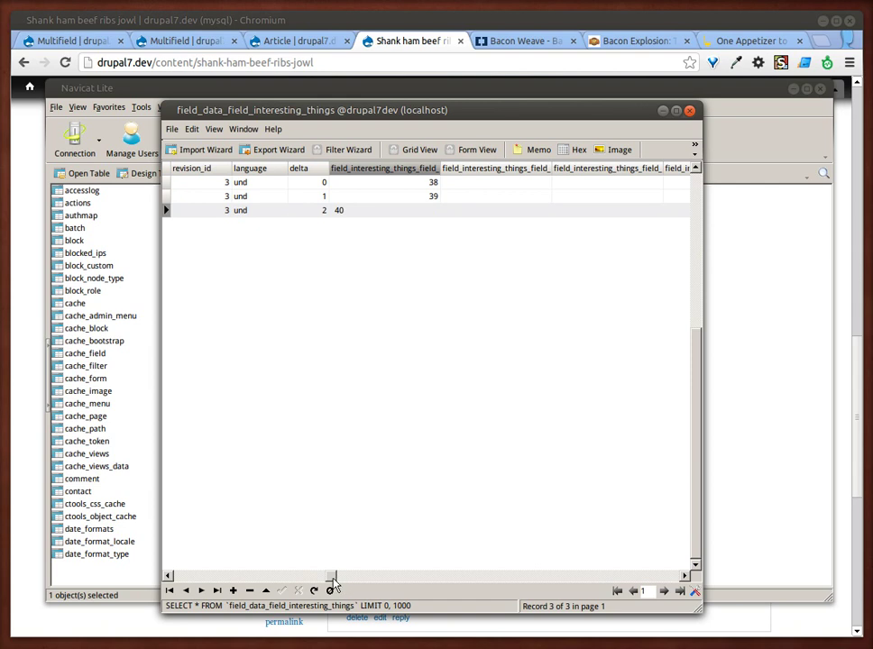
left_click_drag(335, 578, 617, 578)
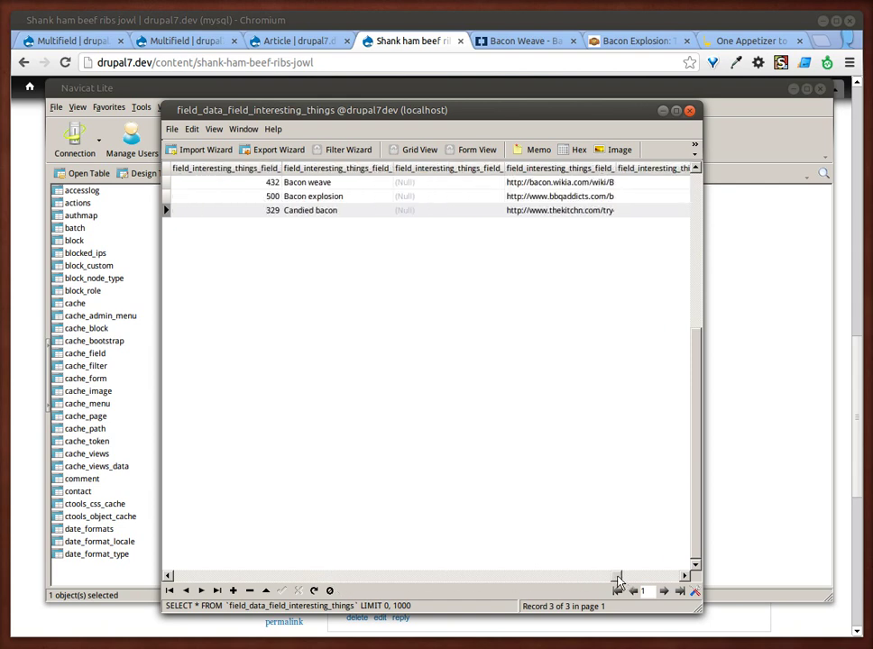
left_click(347, 194)
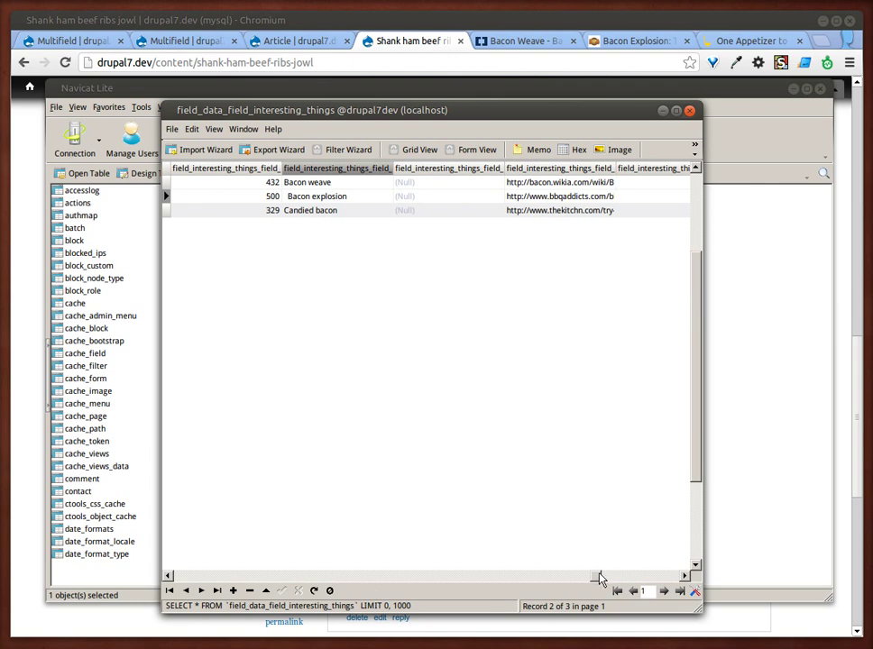
left_click_drag(600, 576, 238, 578)
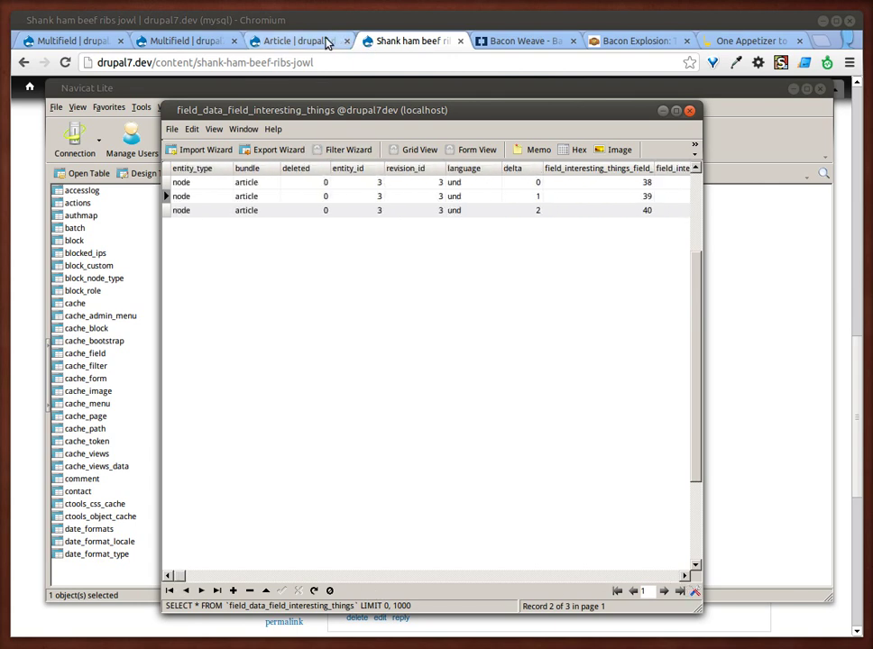
left_click(361, 40)
scroll(580, 343, "up", 3)
- Show the article's Devel dump and expand field_interesting_things with its three callout items
scroll(580, 343, "up", 10)
scroll(541, 317, "up", 3)
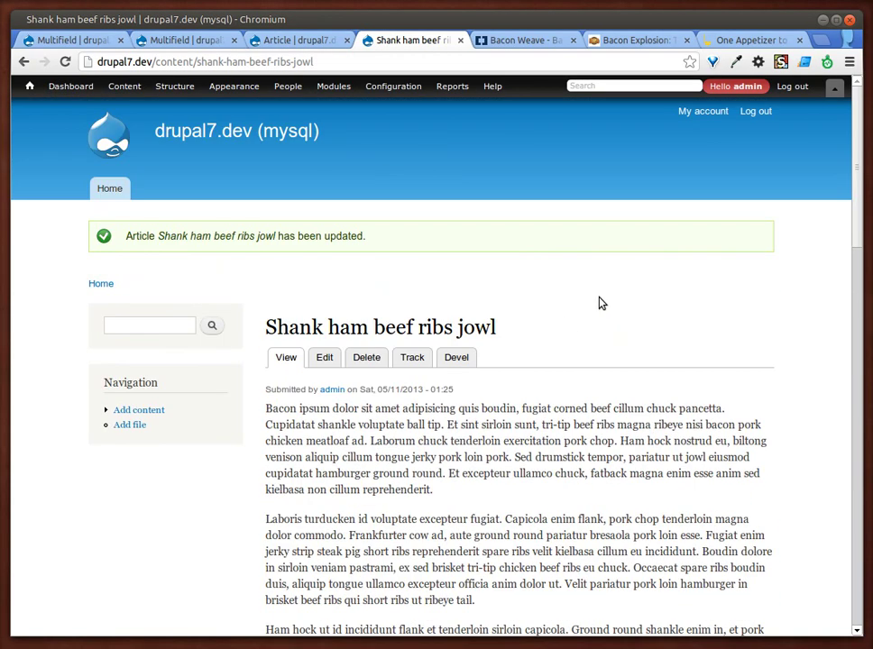
left_click(446, 359)
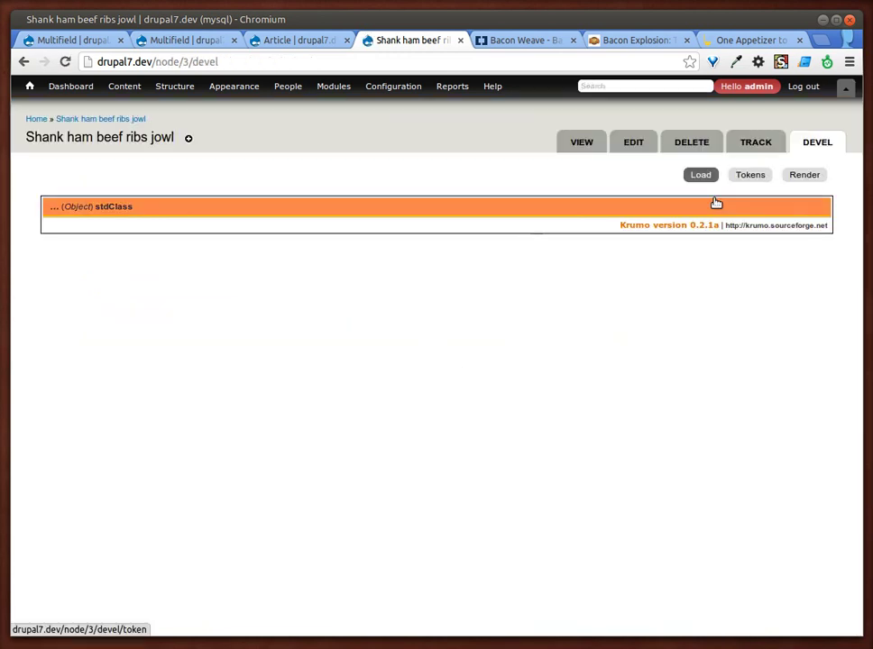
left_click(711, 205)
scroll(292, 333, "down", 5)
left_click(133, 385)
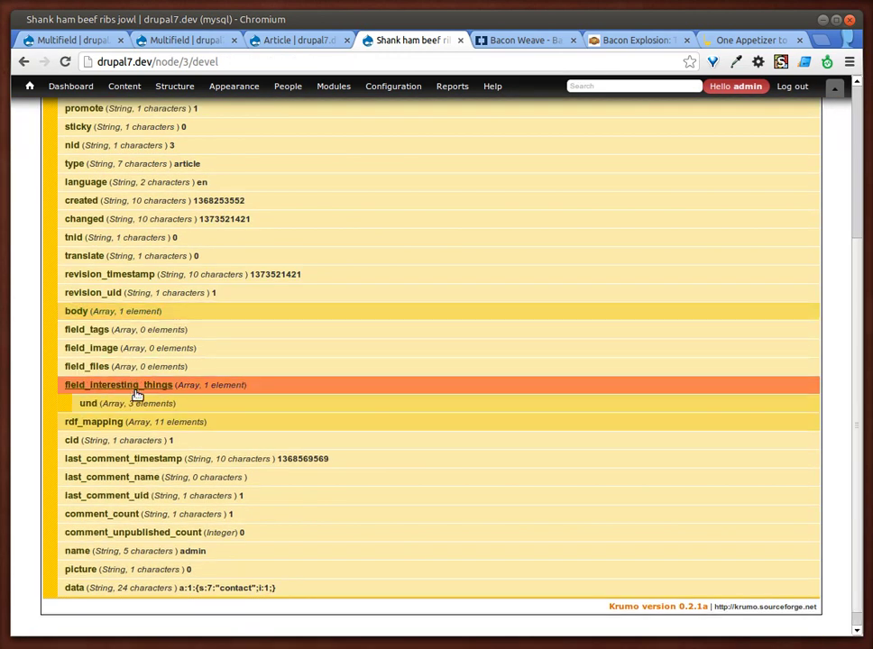
left_click(129, 422)
left_click(135, 519)
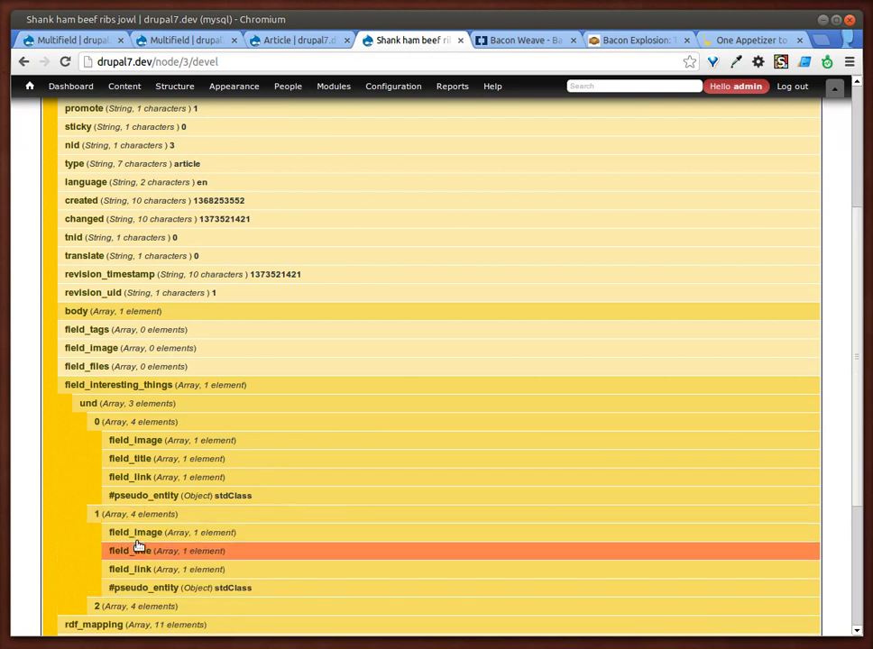
left_click(130, 606)
- Expand the first callout's image file details, then collapse the field_interesting_things tree
scroll(201, 468, "down", 2)
scroll(184, 372, "down", 2)
scroll(185, 372, "up", 3)
left_click(136, 264)
left_click(142, 302)
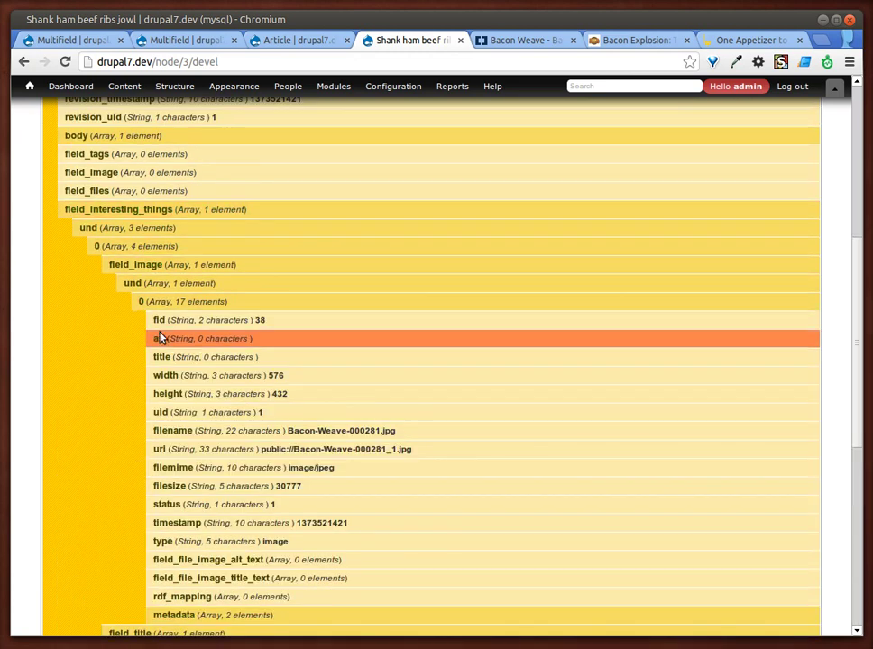
left_click(117, 262)
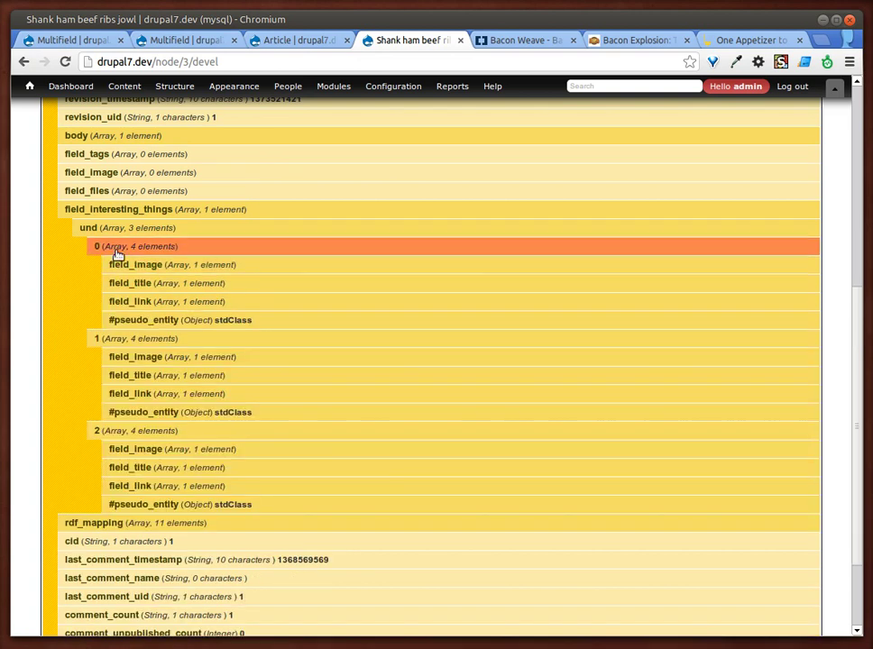
mouse_move(333, 85)
left_click(87, 210)
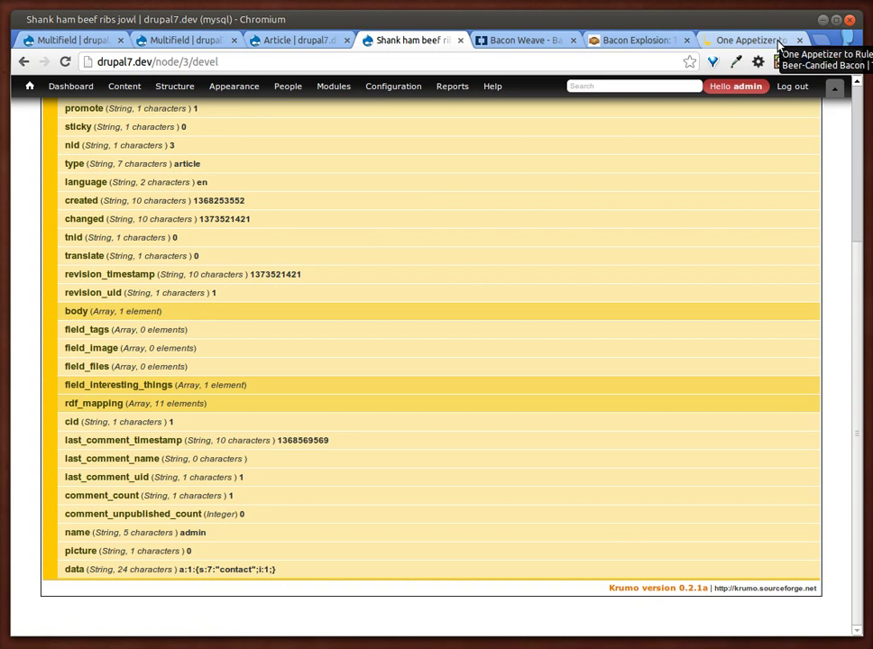
scroll(220, 271, "up", 4)
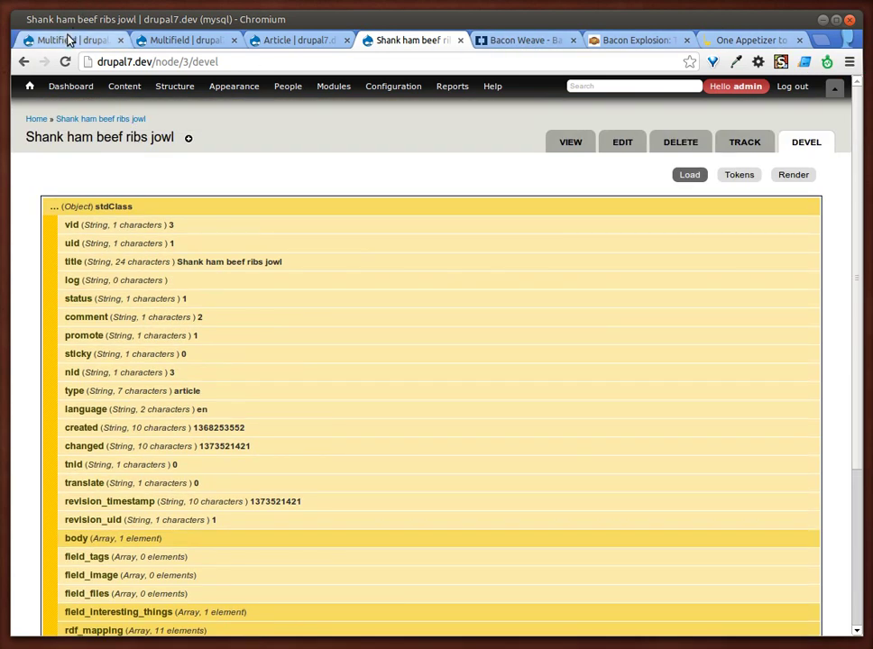
left_click(69, 38)
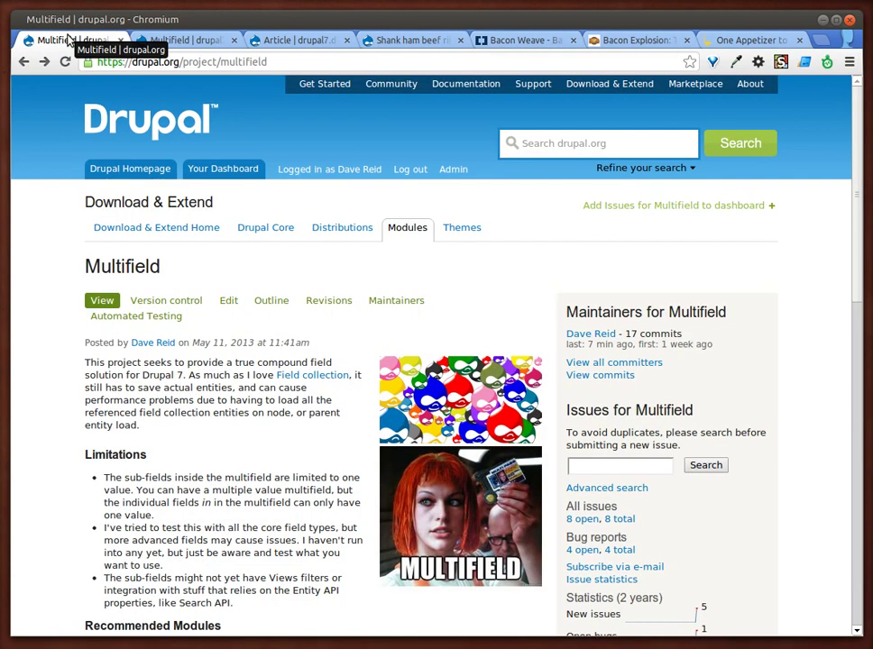